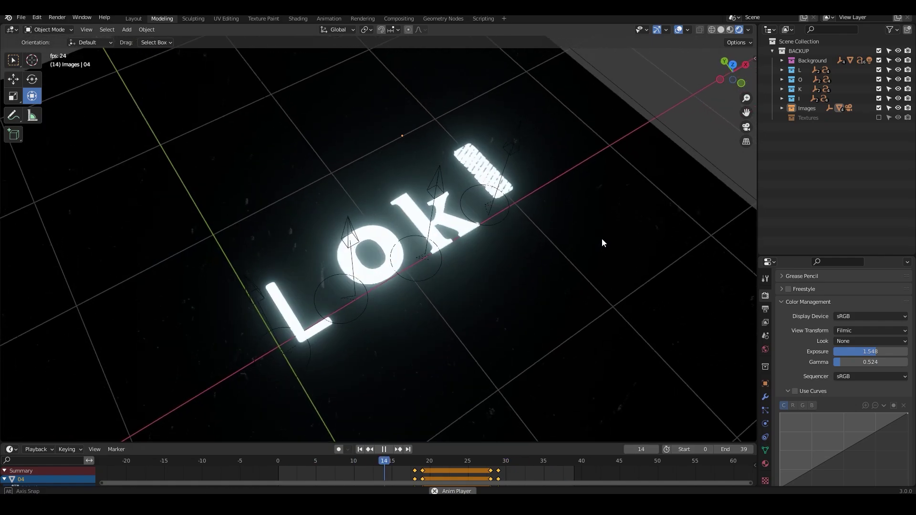
# - Examine the finished Loki title animation in rendered and solid shading, including how the control object of the letter L moves
pyautogui.moveTo(607, 233)
pyautogui.mouseDown(button='middle')
pyautogui.moveTo(619, 203)
pyautogui.moveTo(602, 190)
pyautogui.moveTo(532, 256)
pyautogui.moveTo(546, 221)
pyautogui.moveTo(654, 156)
pyautogui.mouseUp(button='middle')
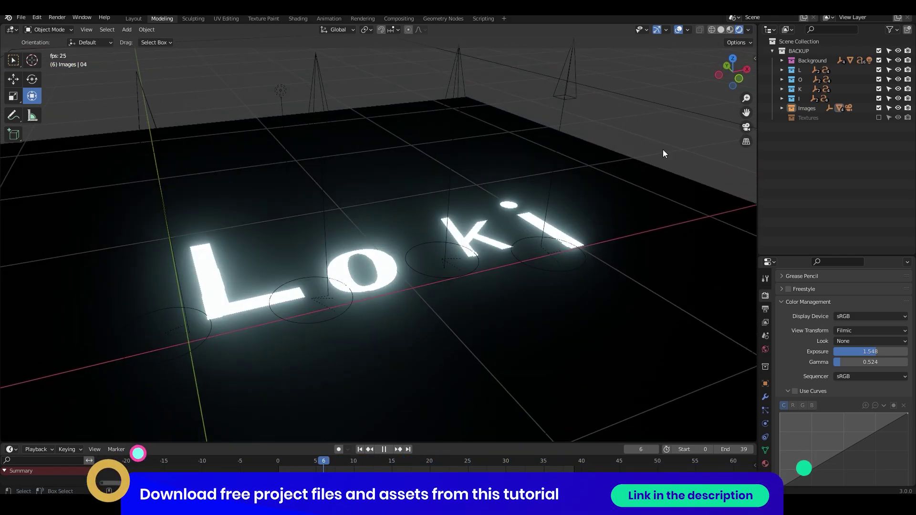
pyautogui.press('z')
pyautogui.click(718, 150)
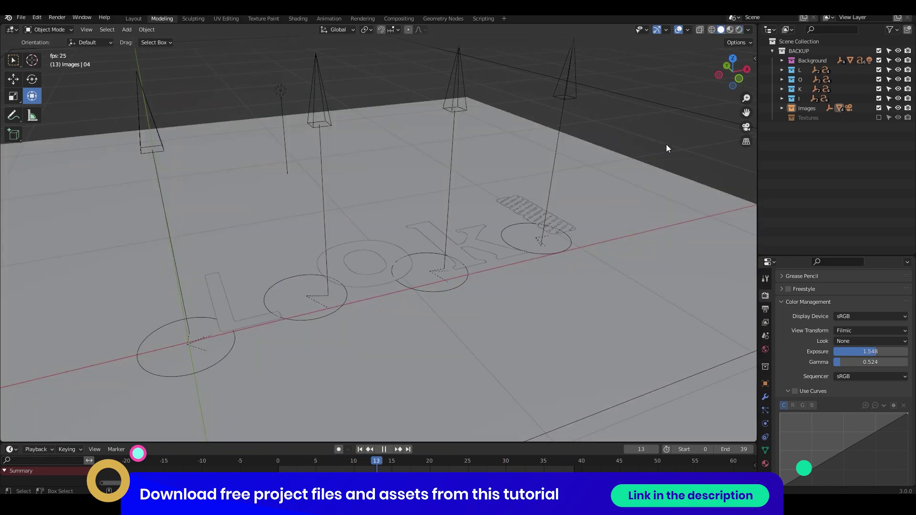
pyautogui.click(136, 98)
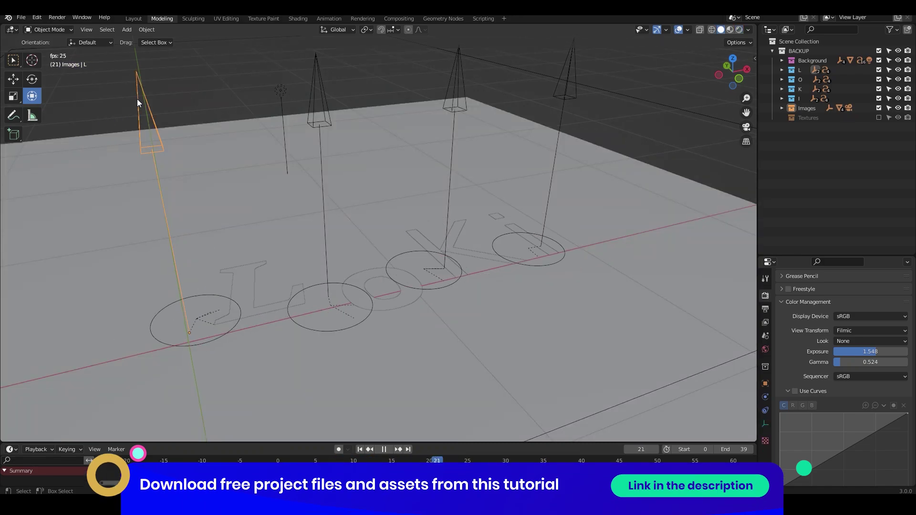
pyautogui.press('g')
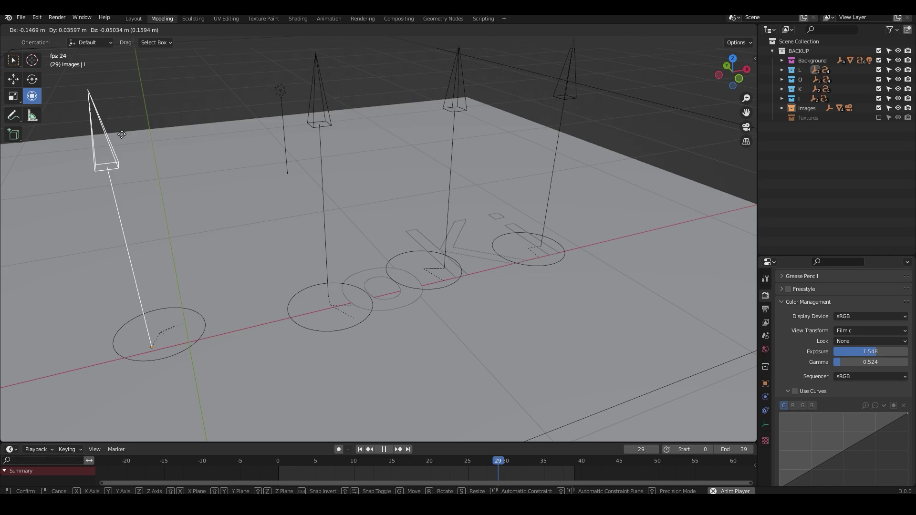
pyautogui.click(176, 108)
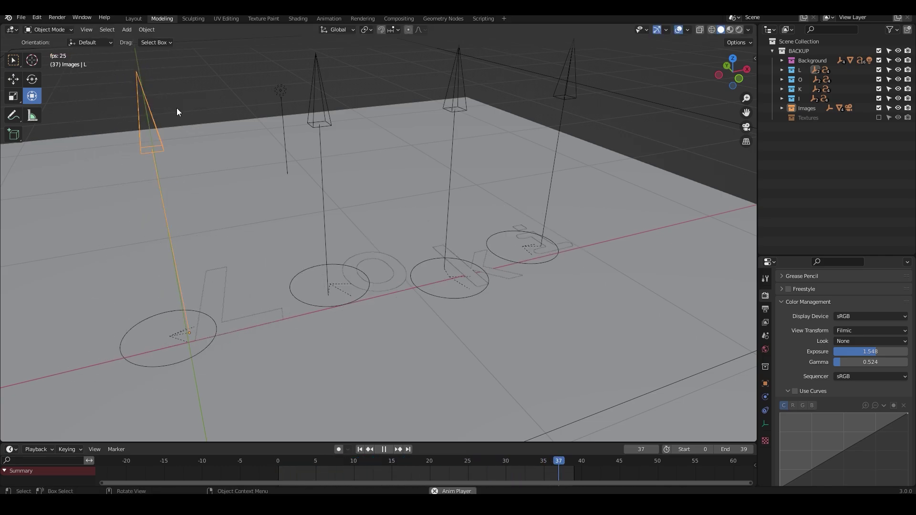
pyautogui.click(216, 88)
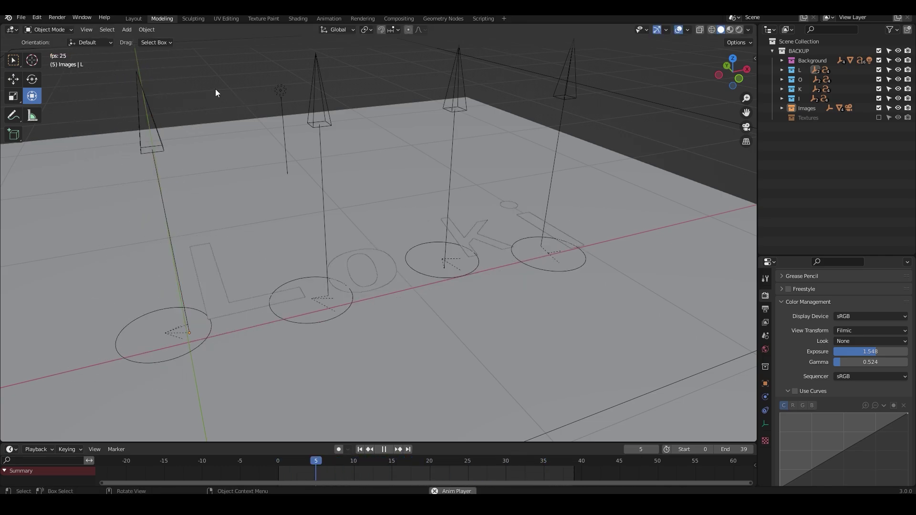
pyautogui.press('z')
pyautogui.click(219, 66)
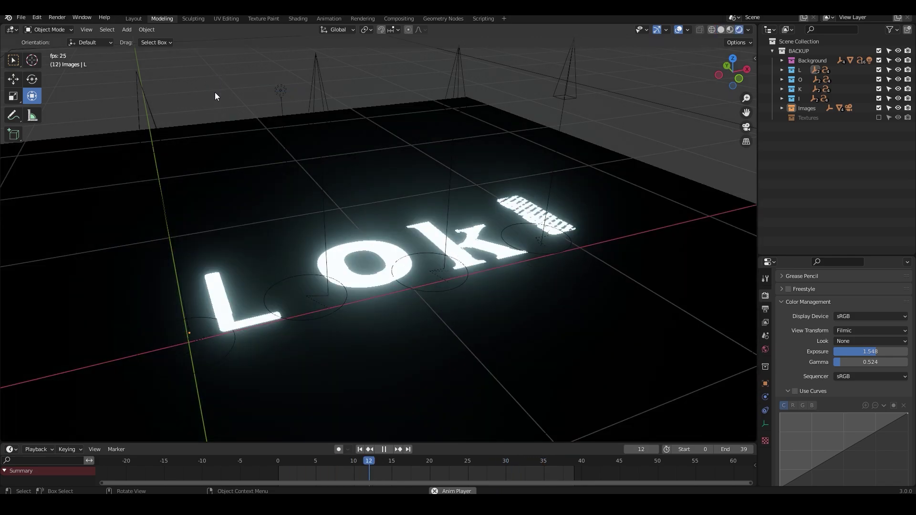
pyautogui.press('z')
pyautogui.click(293, 92)
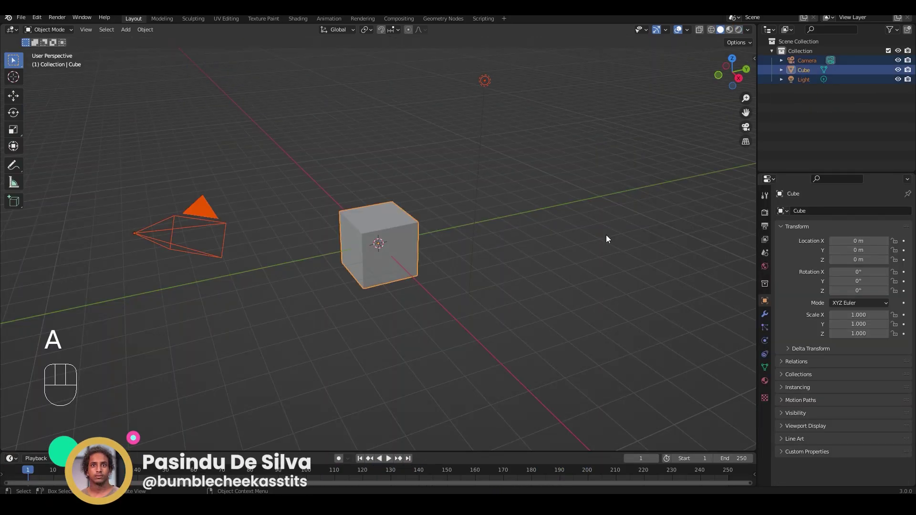
# - Delete the default camera, cube and light, and switch to the top view
pyautogui.press('x')
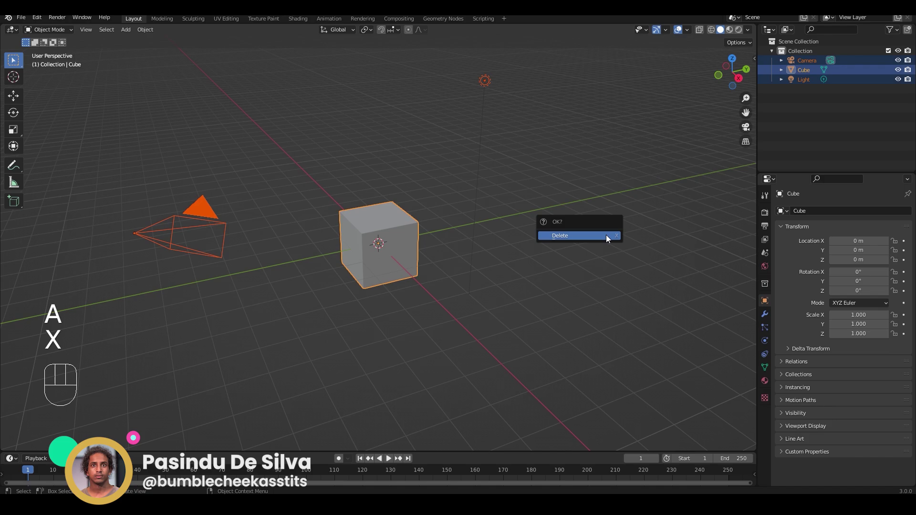
pyautogui.click(605, 235)
pyautogui.press('`')
pyautogui.click(513, 211)
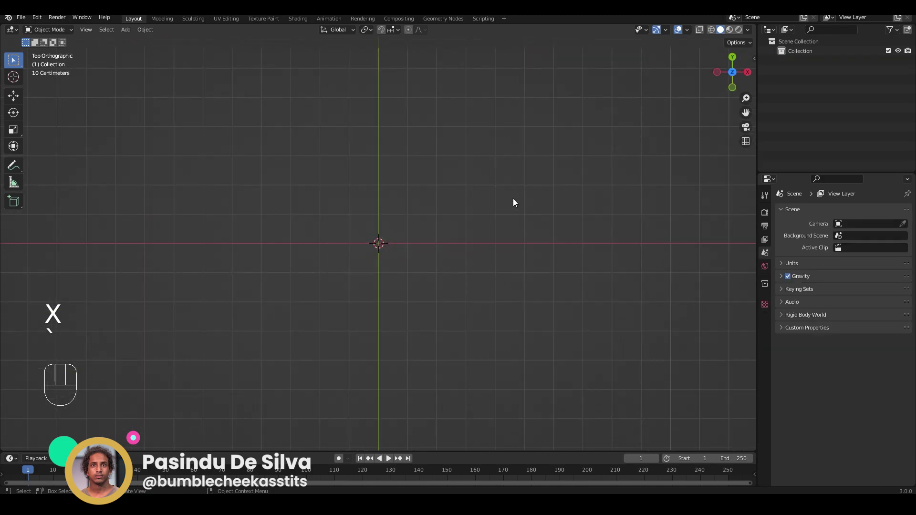
# - Add a text object at the origin and move it into a new collection named L
pyautogui.hotkey('shift', 'a')
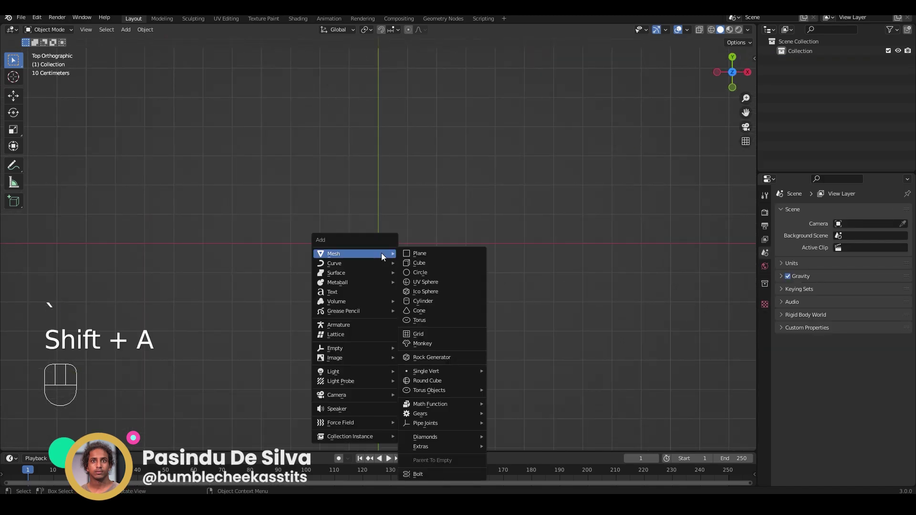
pyautogui.click(356, 293)
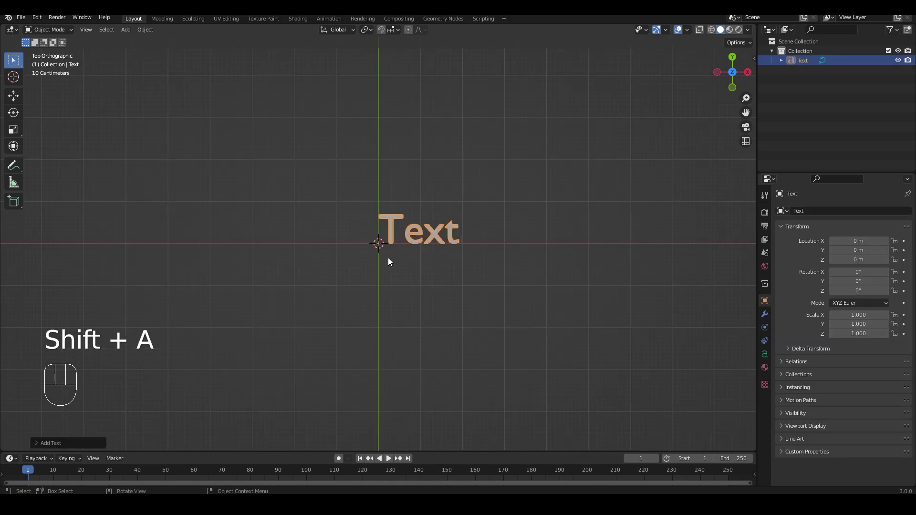
pyautogui.press('m')
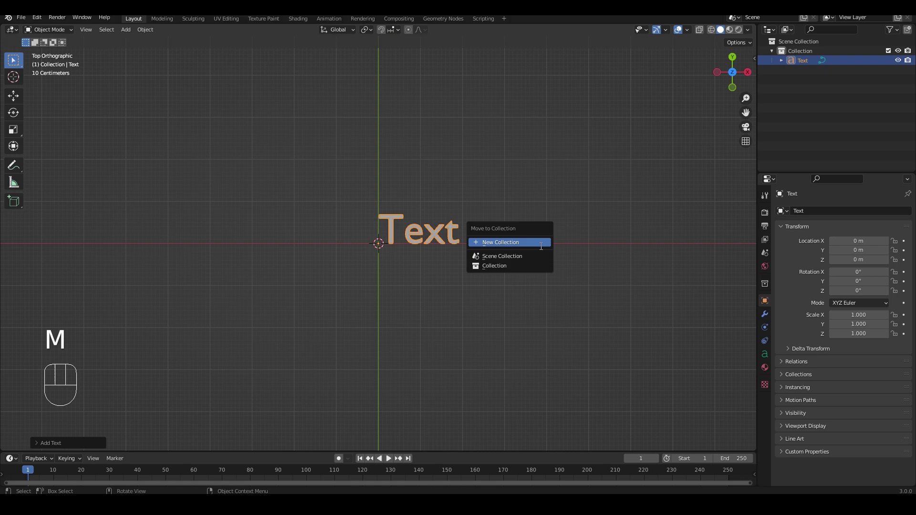
pyautogui.click(536, 241)
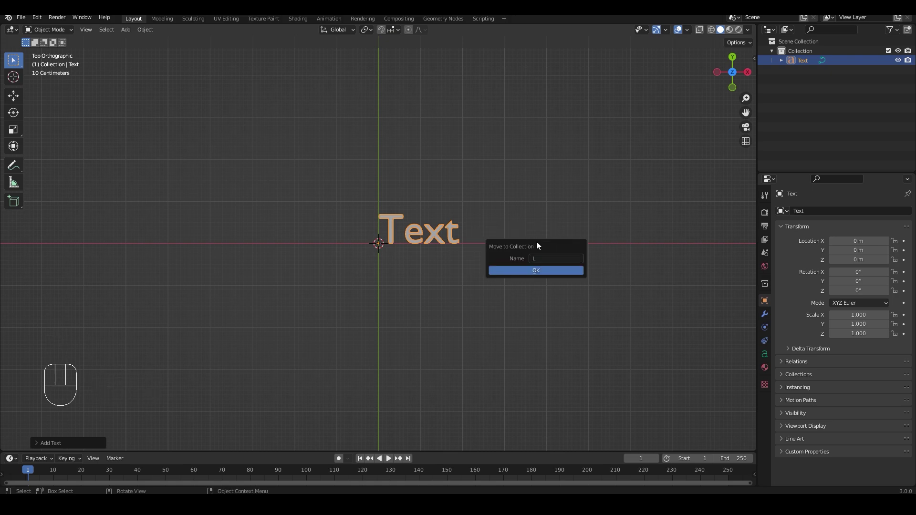
pyautogui.press('Return')
# - Duplicate the L text four times along the X axis and shift the row of five letters to centre it on the origin
pyautogui.hotkey('shift', 'd')
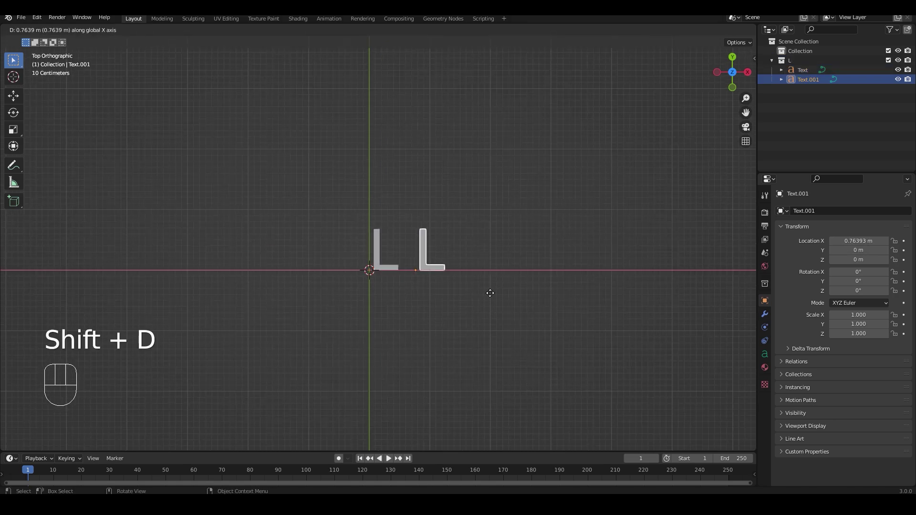
pyautogui.click(496, 295)
pyautogui.hotkey('shift', 'd')
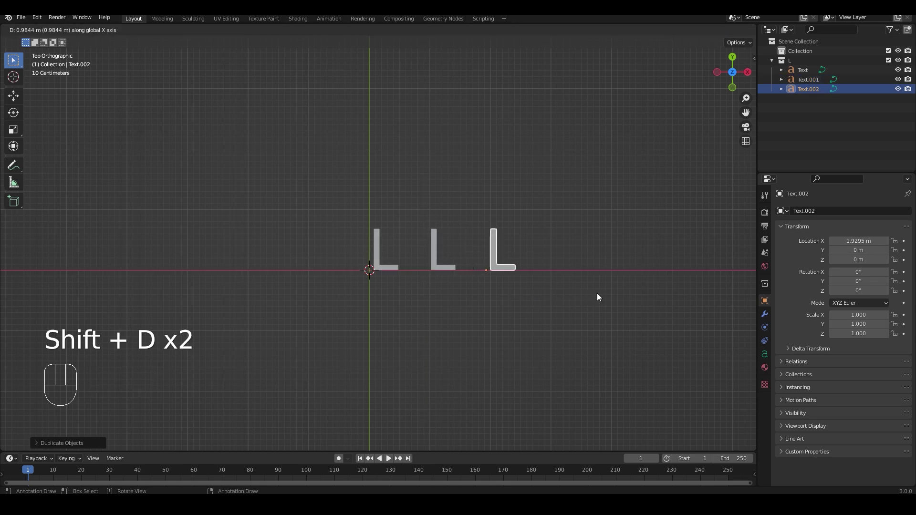
pyautogui.click(597, 293)
pyautogui.hotkey('shift', 'd')
pyautogui.click(668, 297)
pyautogui.hotkey('shift', 'd')
pyautogui.click(695, 297)
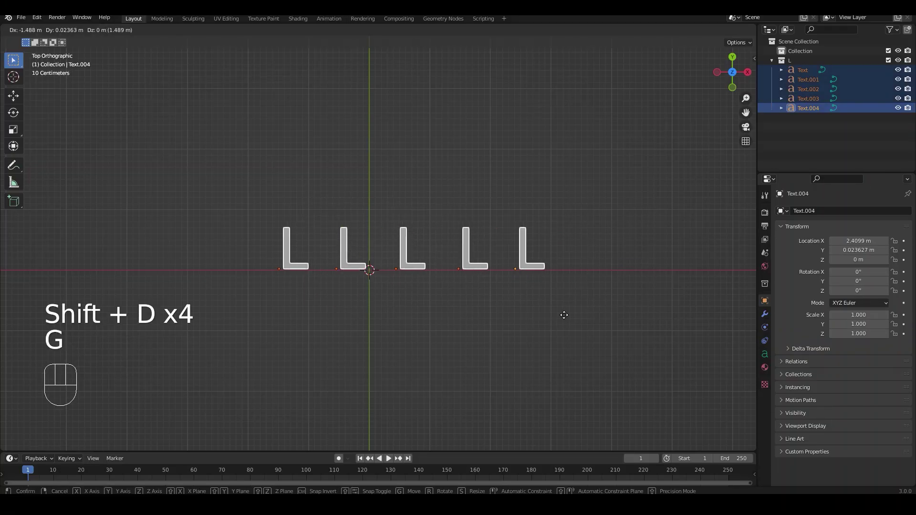
pyautogui.click(531, 317)
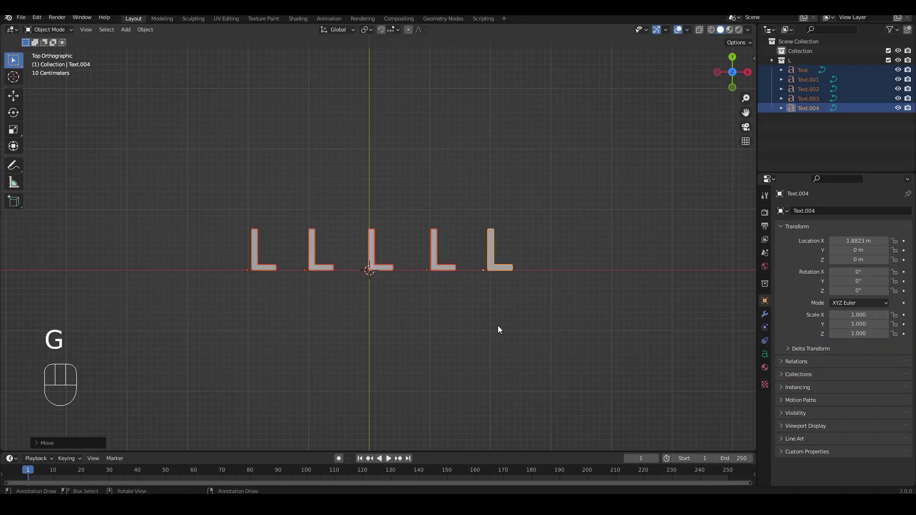
# - Select the first L in the row and expand its font settings
pyautogui.click(285, 330)
pyautogui.click(259, 266)
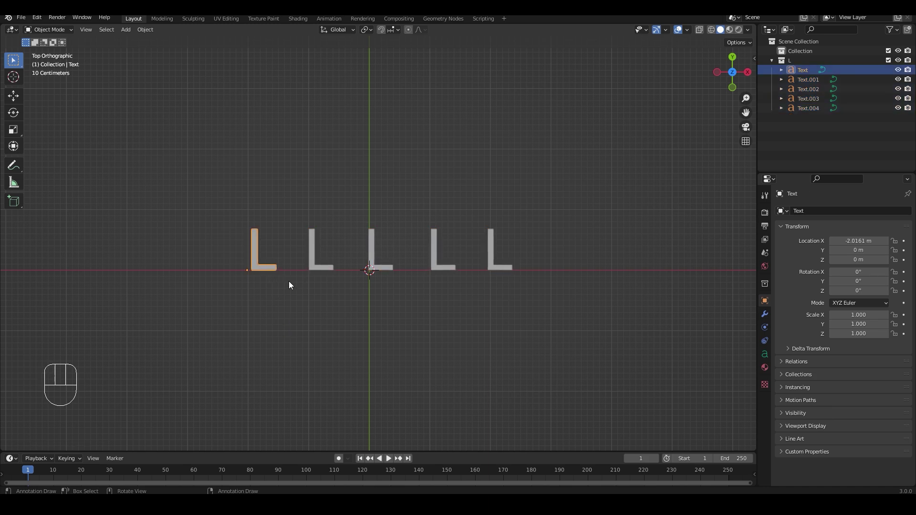
pyautogui.click(764, 355)
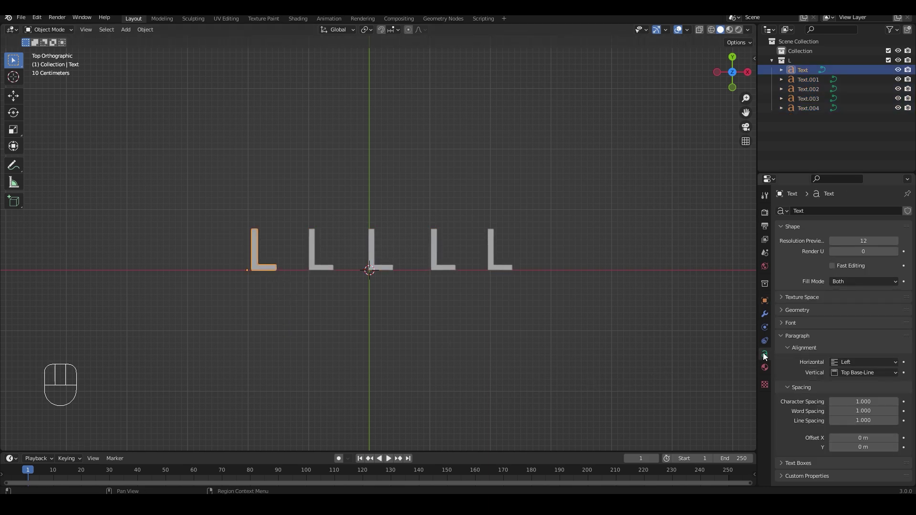
pyautogui.click(782, 323)
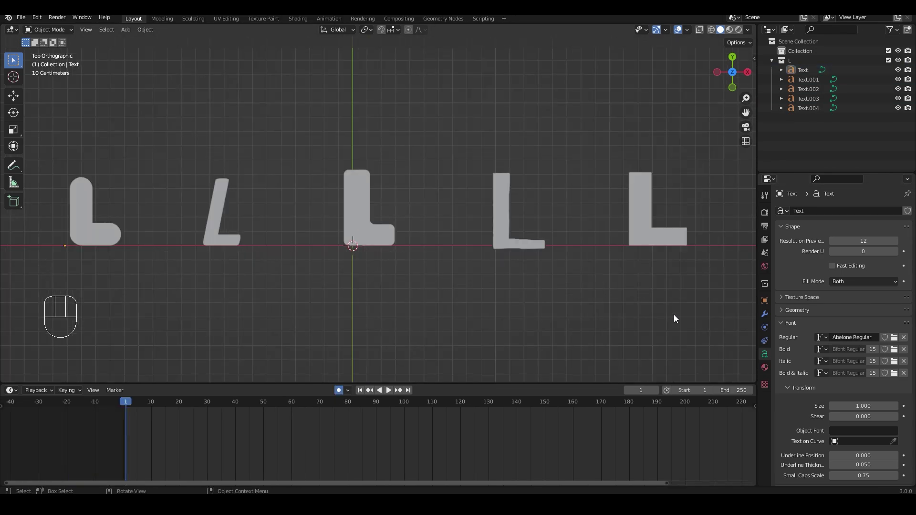
# - Select all five L letters and snap them onto the 3D cursor at the origin
pyautogui.moveTo(674, 314); pyautogui.dragTo(95, 141)
pyautogui.hotkey('shift', 's')
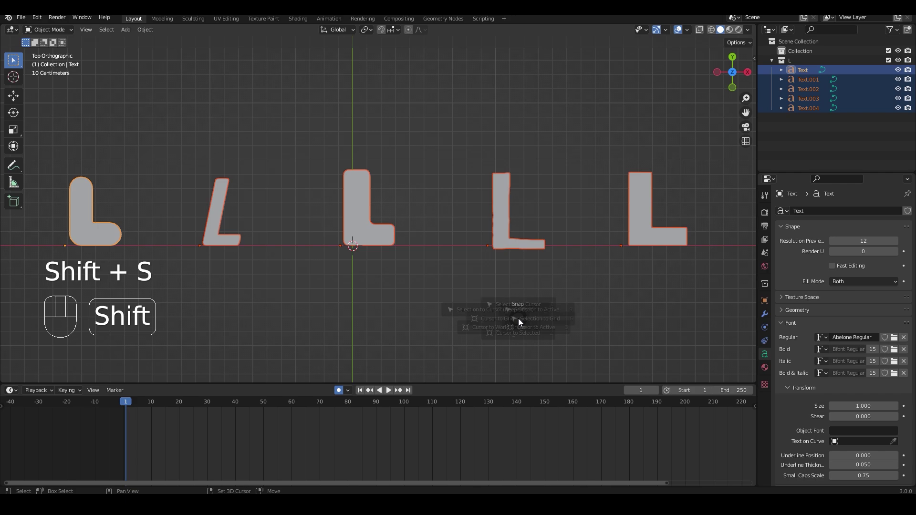
pyautogui.click(523, 270)
pyautogui.click(523, 270)
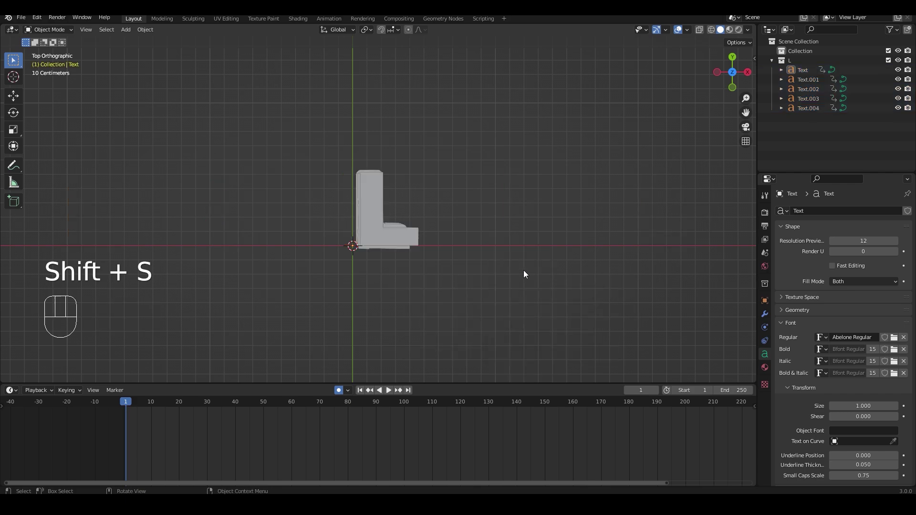
# - Place the 3D cursor away from the stacked letters and reset it to the world origin
pyautogui.keyDown('shift'); pyautogui.rightClick(549, 156); pyautogui.keyUp('shift')
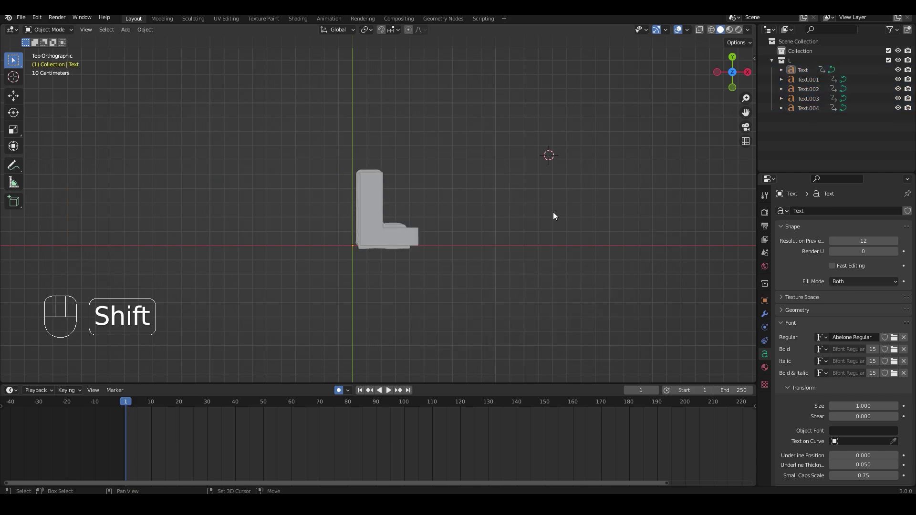
pyautogui.hotkey('shift', 'c')
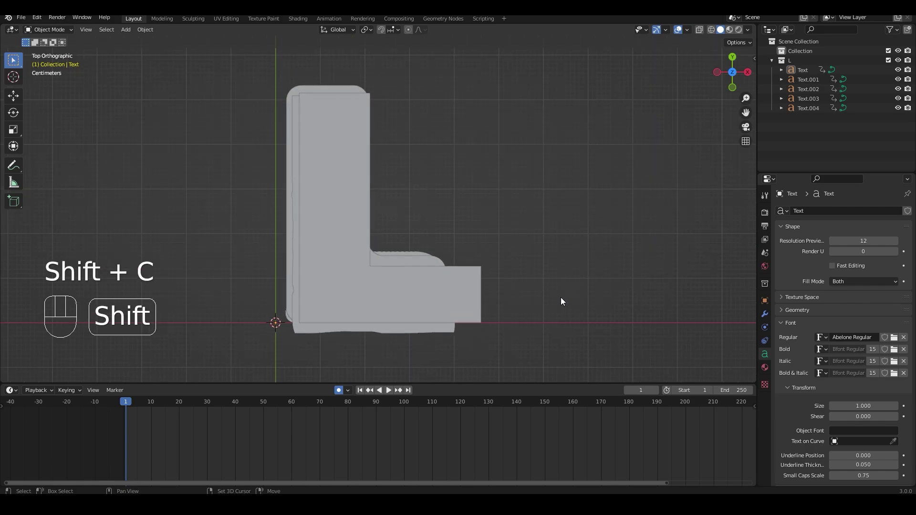
pyautogui.scroll(-4, 465, 307)
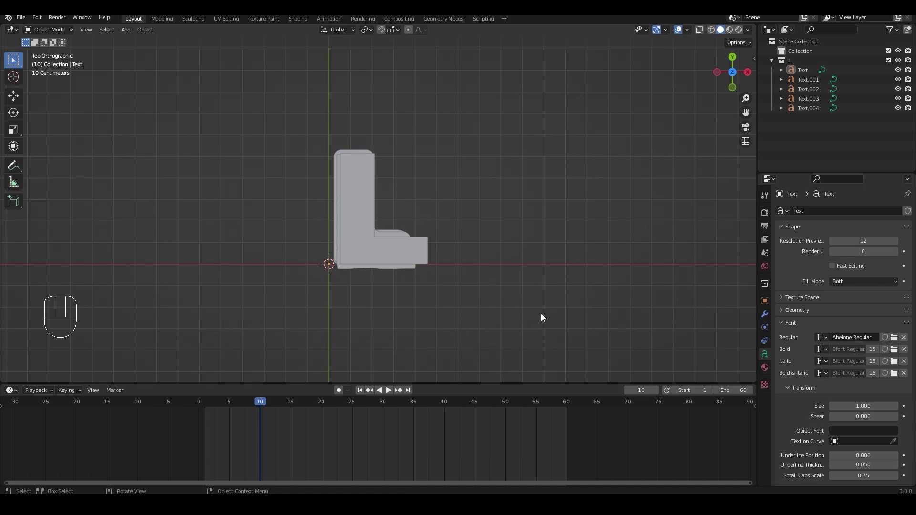
# - Enable auto keying and keyframe all five L letters at frame 10 with their current scale
pyautogui.moveTo(513, 314); pyautogui.dragTo(250, 117)
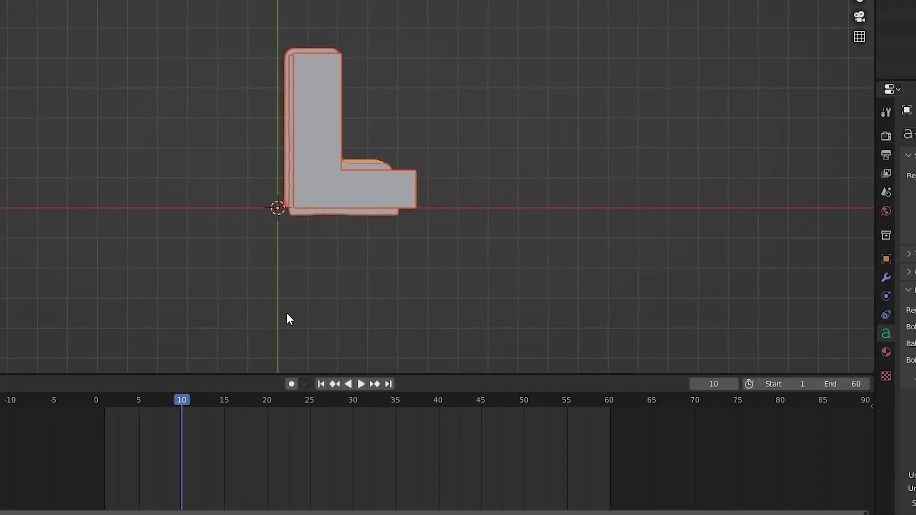
pyautogui.click(261, 379)
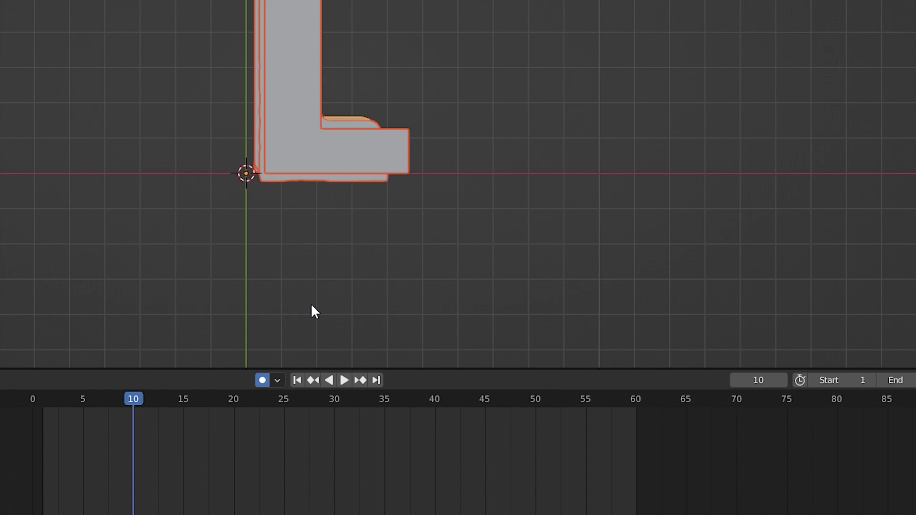
pyautogui.press('s')
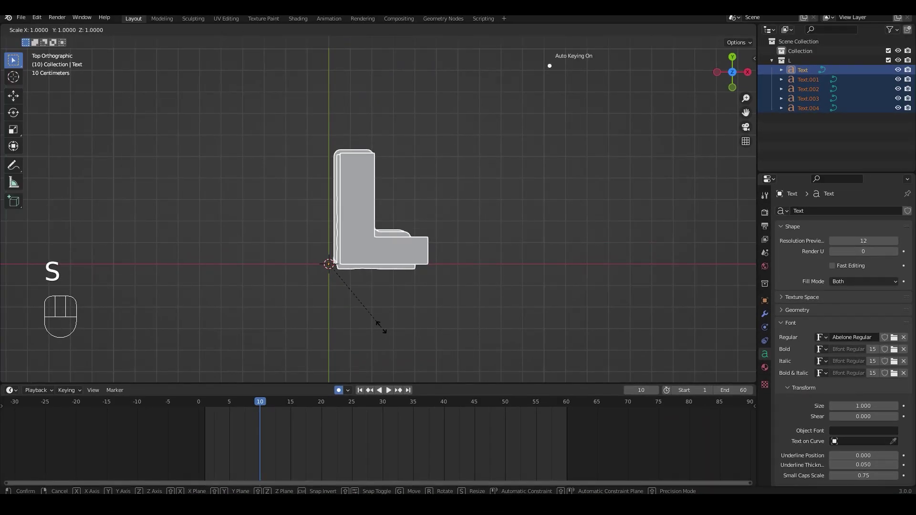
pyautogui.click(381, 327)
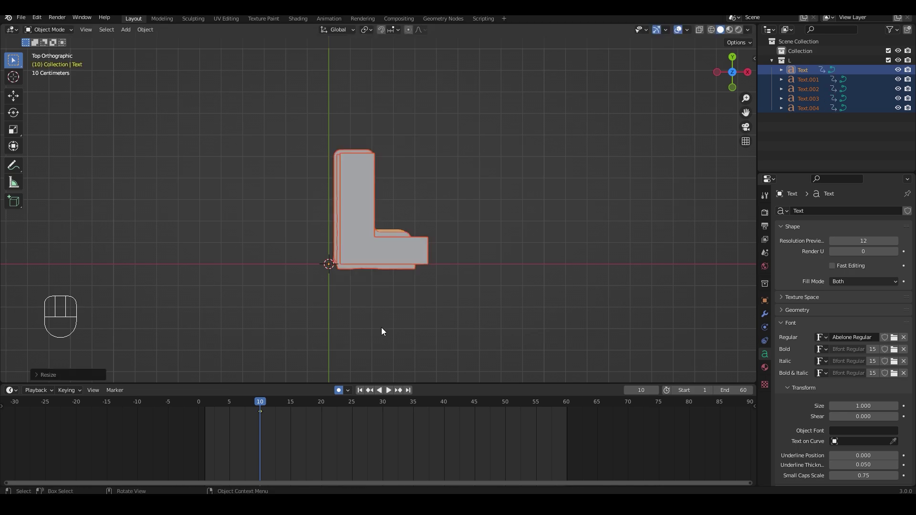
# - Keyframe the scale of all five L letters to 0 at frame 9
pyautogui.press('Left')
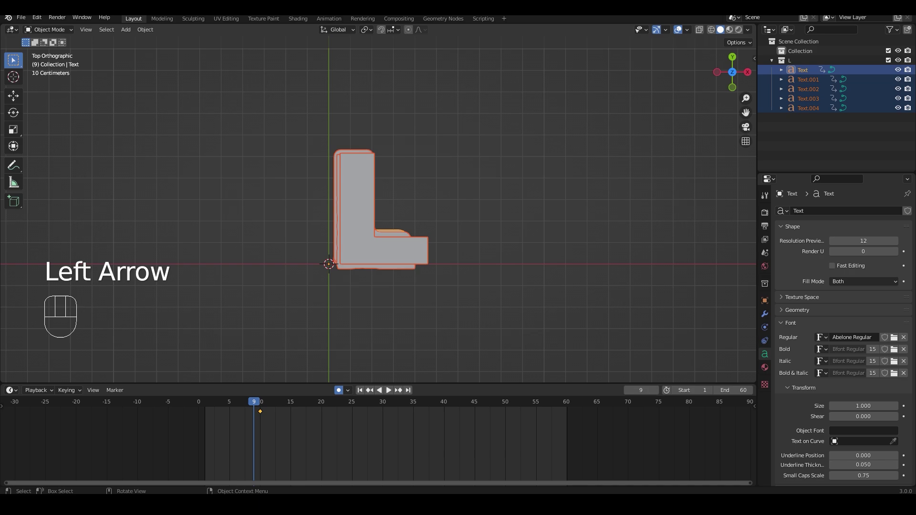
pyautogui.press('s')
pyautogui.press('0')
pyautogui.click(381, 327)
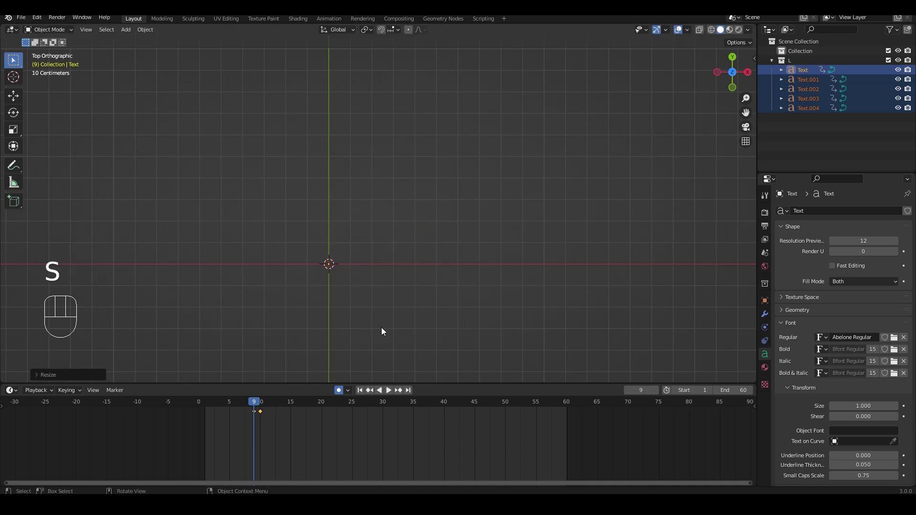
# - Duplicate the full-scale keyframe from frame 10 to frame 20
pyautogui.click(266, 404)
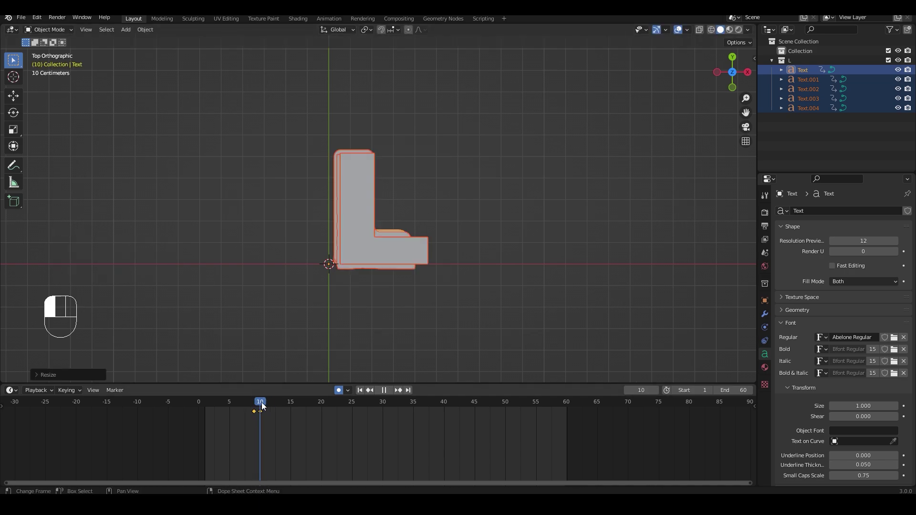
pyautogui.moveTo(262, 406); pyautogui.dragTo(262, 408)
pyautogui.click(262, 411)
pyautogui.hotkey('shift', 'd')
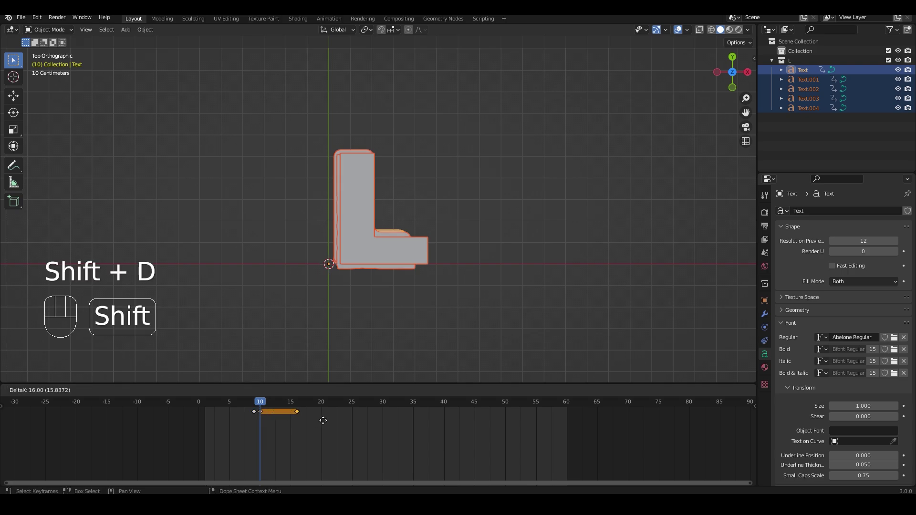
pyautogui.click(344, 420)
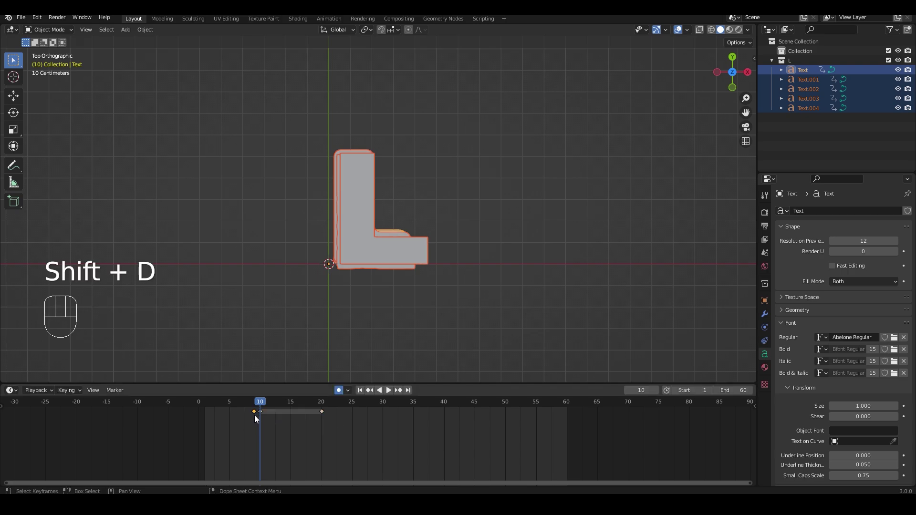
# - Duplicate the zero-scale keyframe of the five L letters from frame 9 to frame 21 and scrub through the timeline
pyautogui.hotkey('shift', 'd')
pyautogui.click(335, 420)
pyautogui.moveTo(261, 403); pyautogui.dragTo(240, 409)
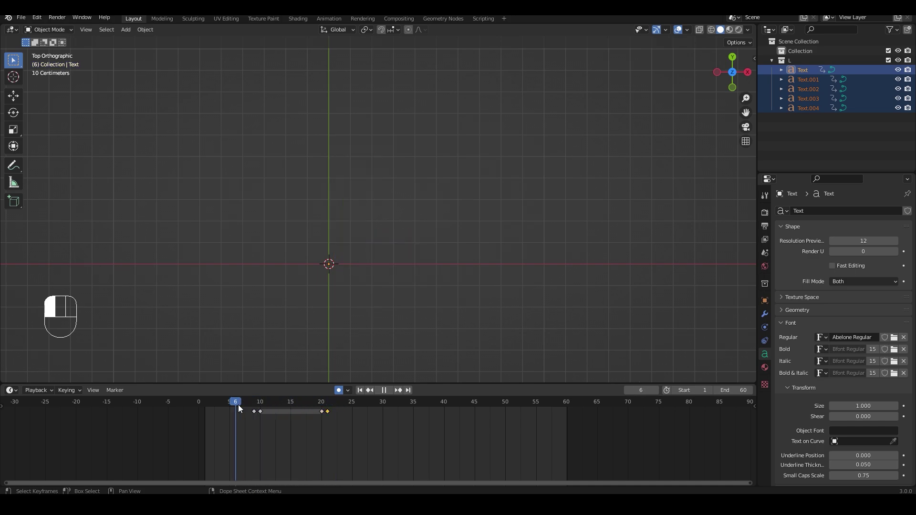
# - Move all keyframes of the five letters 10 frames earlier and set the scene's start frame to 0
pyautogui.click(272, 400)
pyautogui.press('a')
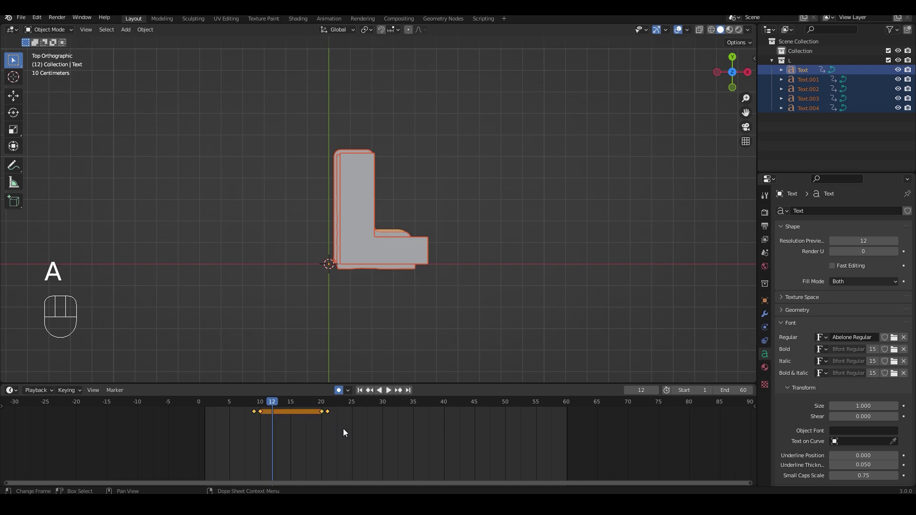
pyautogui.press('g')
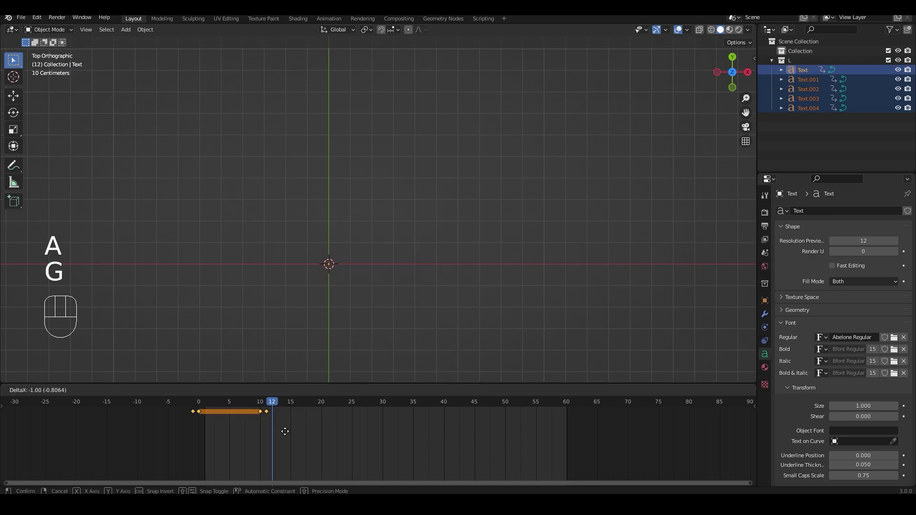
pyautogui.click(285, 431)
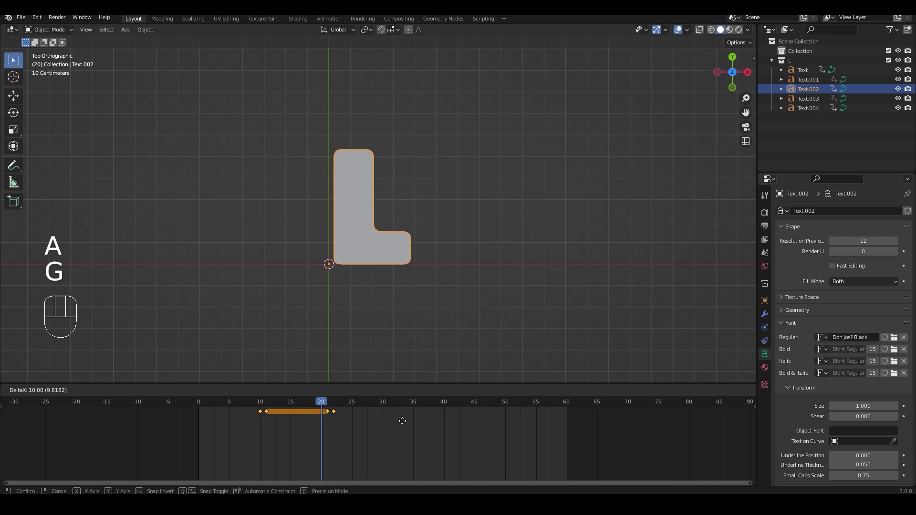
# - Try to shift the keyframes of Text.002 10 frames later, and undo the shift
pyautogui.click(402, 422)
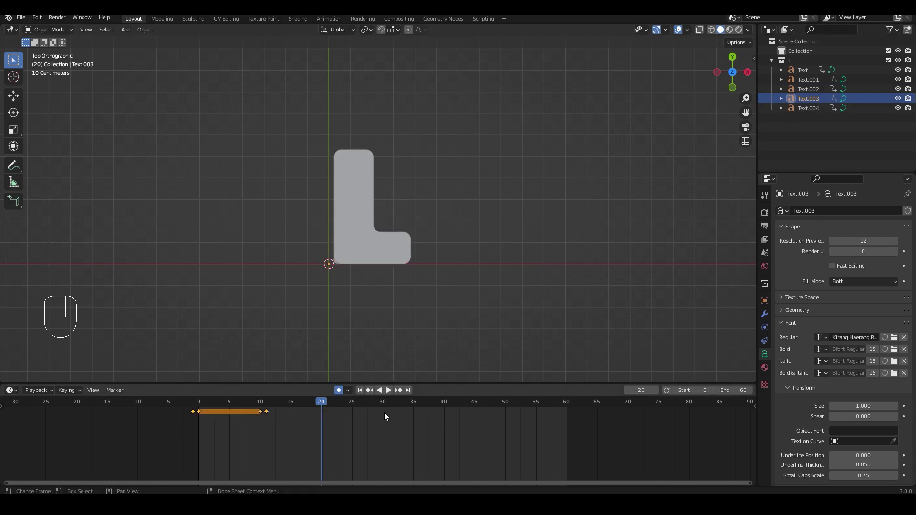
pyautogui.hotkey('ctrl', 'z')
pyautogui.hotkey('ctrl', 'z')
pyautogui.hotkey('ctrl', 'z')
pyautogui.hotkey('ctrl', 'z')
# - Shift all keyframes of Text.001 11 frames later so that this letter appears at frame 11
pyautogui.click(266, 404)
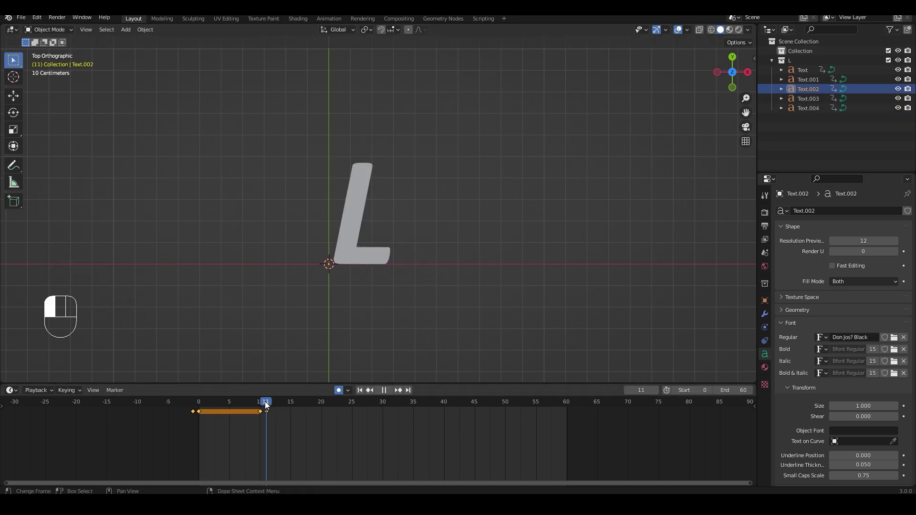
pyautogui.click(810, 80)
pyautogui.press('a')
pyautogui.press('g')
pyautogui.click(310, 425)
pyautogui.moveTo(259, 405); pyautogui.dragTo(265, 405)
# - Shift all keyframes of Text.002 so that this letter appears at frame 22
pyautogui.click(333, 404)
pyautogui.click(808, 89)
pyautogui.press('a')
pyautogui.press('g')
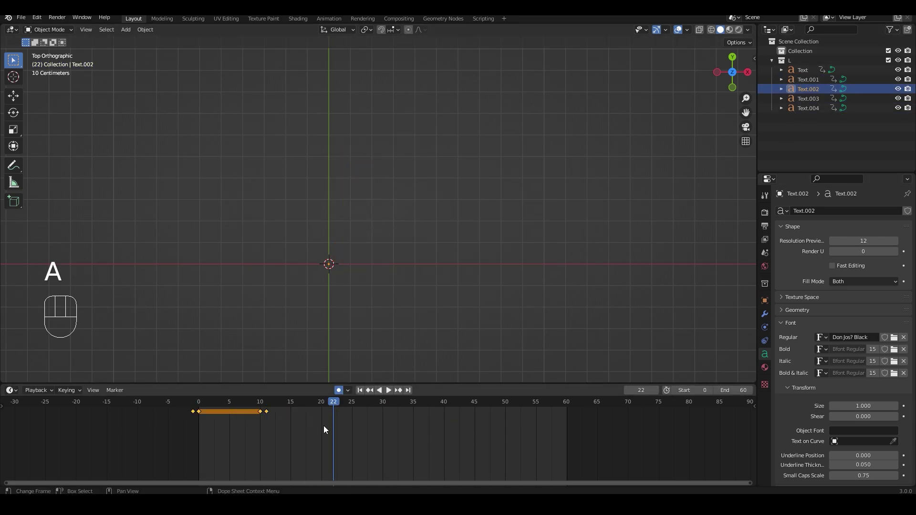
pyautogui.click(458, 430)
# - Shift all keyframes of Text.003 so that this letter appears at frame 33
pyautogui.click(400, 404)
pyautogui.click(806, 98)
pyautogui.press('a')
pyautogui.press('g')
# - Shift all keyframes of Text.004 so that this letter appears at frame 44
pyautogui.click(468, 404)
pyautogui.click(808, 108)
pyautogui.press('a')
pyautogui.press('g')
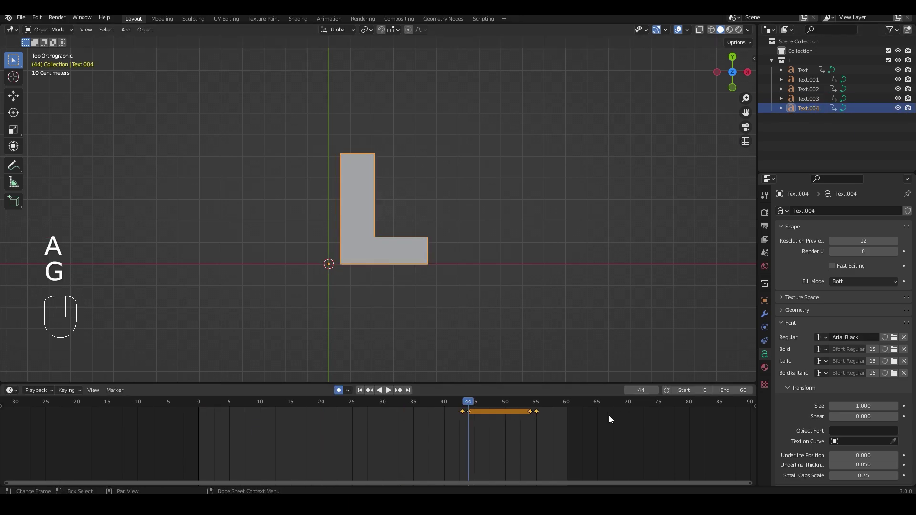
pyautogui.click(609, 418)
# - Play the font-switching animation and set the scene's end frame to 54
pyautogui.press('space')
pyautogui.click(716, 390)
pyautogui.click(716, 391)
pyautogui.click(715, 390)
pyautogui.keyDown('shift'); pyautogui.click(803, 70); pyautogui.keyUp('shift')
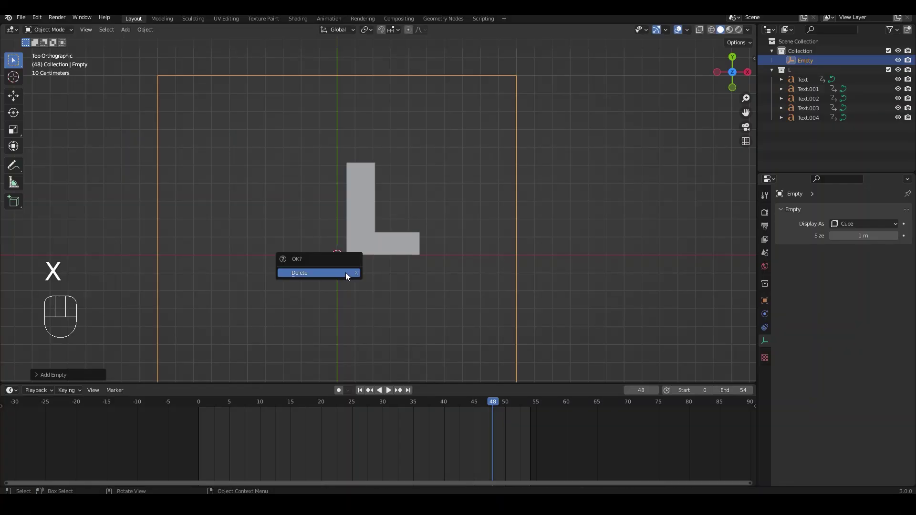
# - Replace the cube empty with a circle empty at the world origin and scale it down to a small ring
pyautogui.click(345, 273)
pyautogui.hotkey('shift', 'a')
pyautogui.moveTo(346, 275)
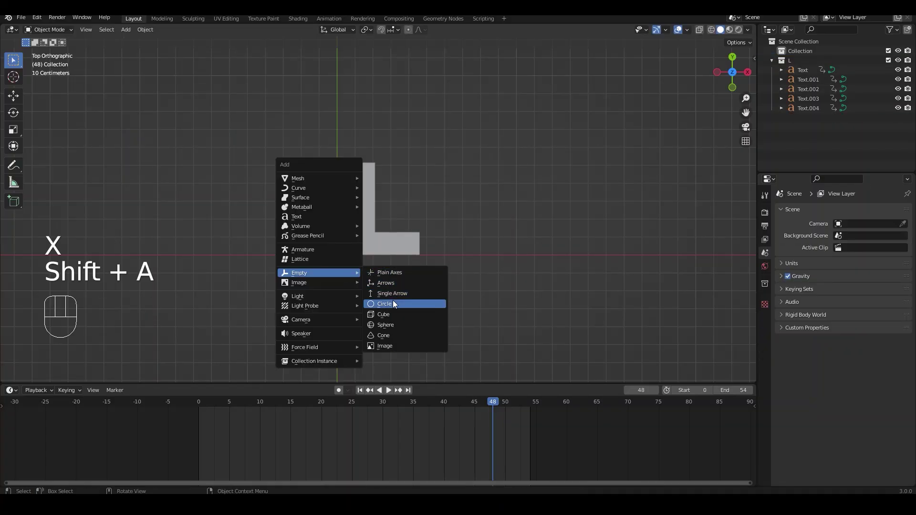
pyautogui.click(393, 302)
pyautogui.press('s')
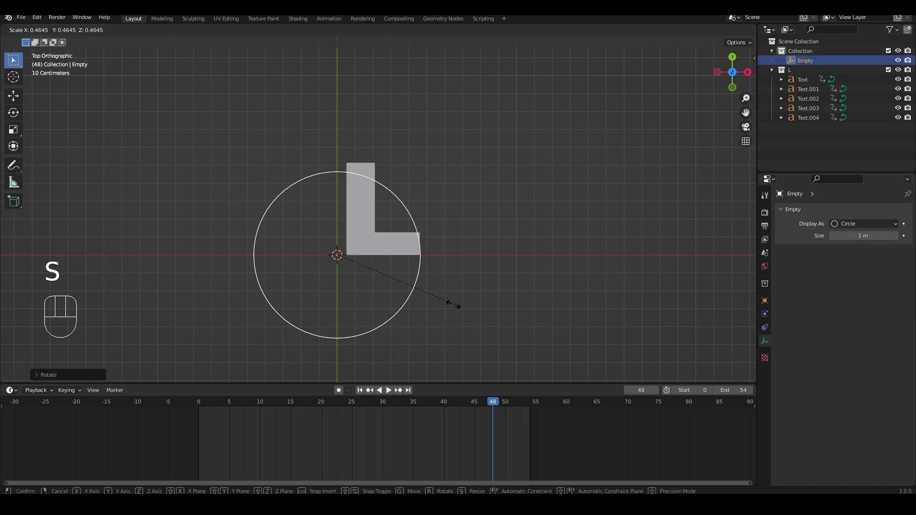
pyautogui.click(349, 272)
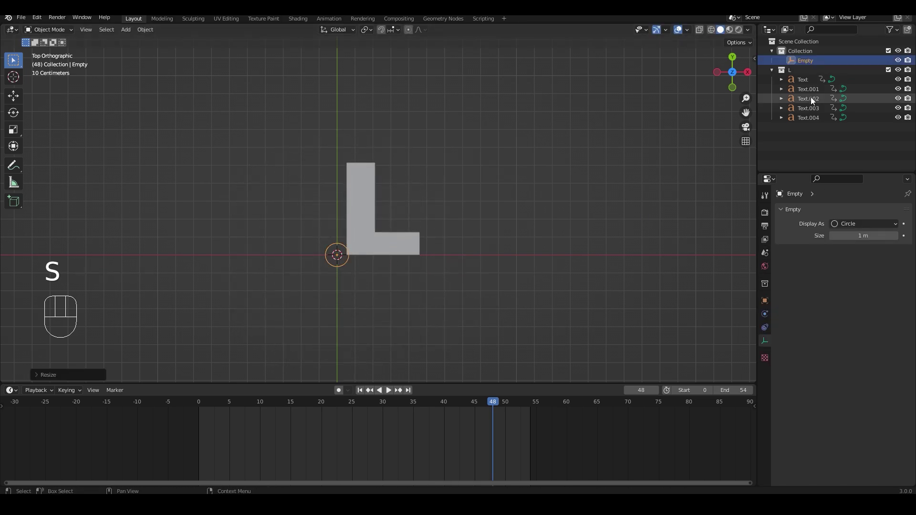
# - Parent the five L letters to the circle empty and test the link with a cancelled move
pyautogui.click(808, 79)
pyautogui.keyDown('shift'); pyautogui.click(800, 118); pyautogui.keyUp('shift')
pyautogui.press('g')
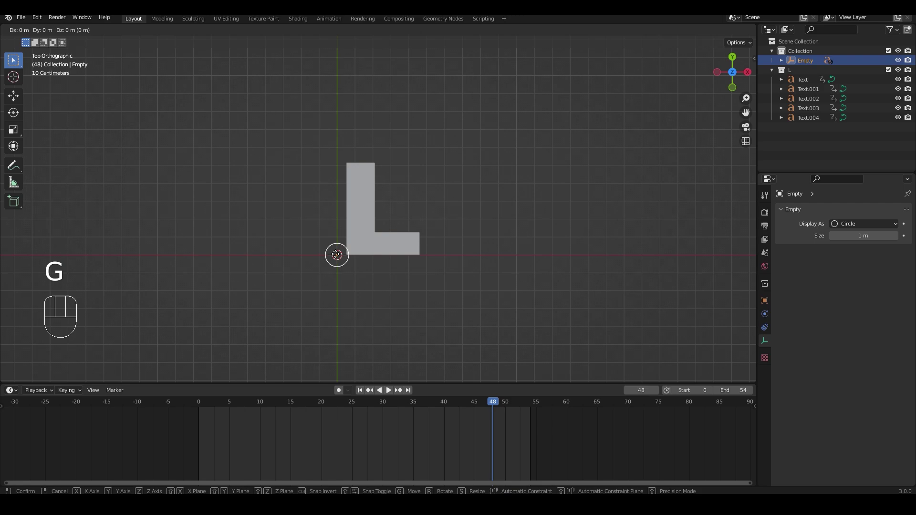
pyautogui.rightClick(314, 274)
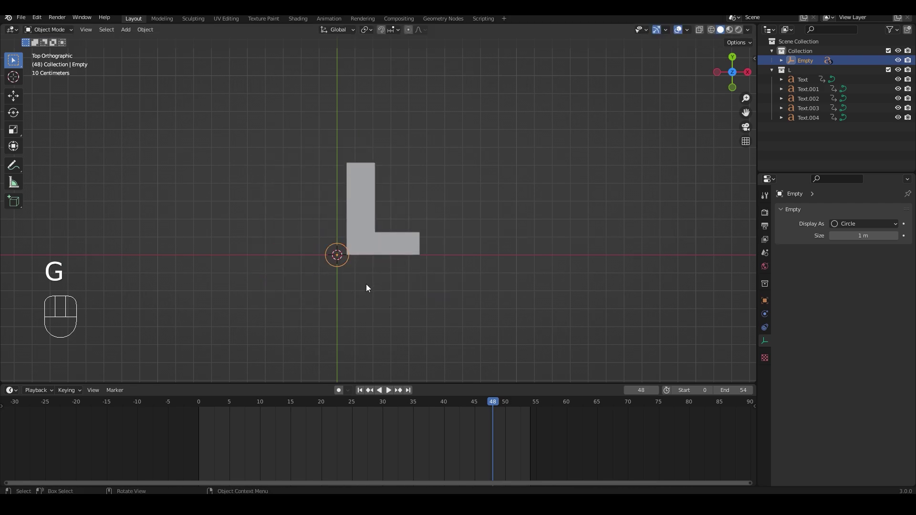
# - Keyframe the circle empty at its current position on frame 0 and enable auto keying
pyautogui.click(199, 403)
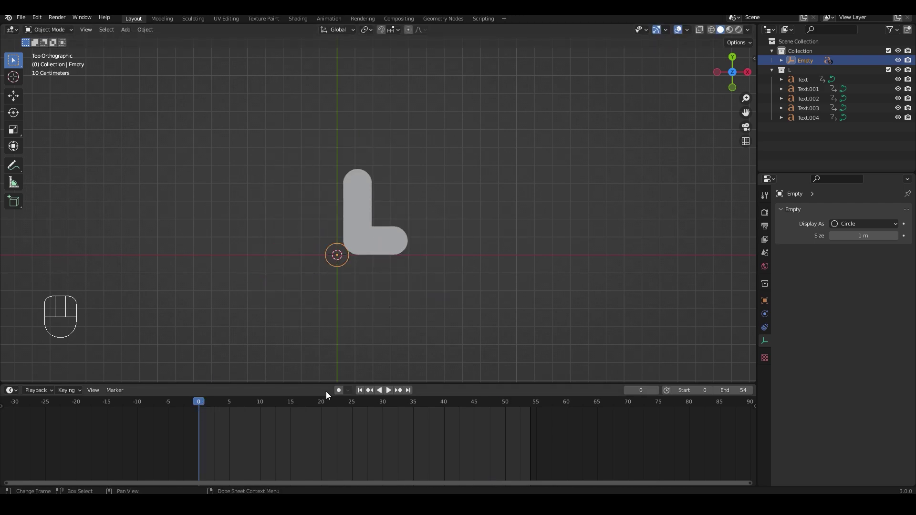
pyautogui.press('i')
pyautogui.click(437, 195)
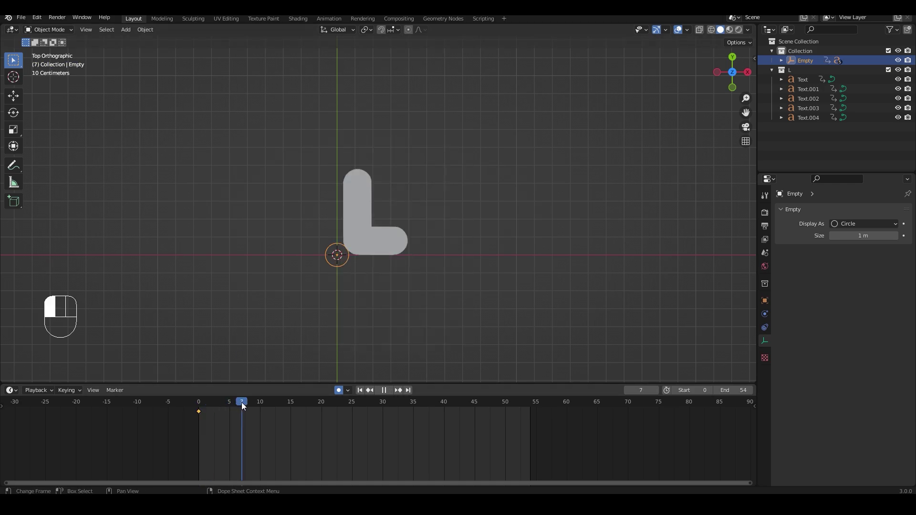
# - Auto-key small position offsets of the empty at frames 11 and 22, the latter about -0.04 m in X and 0.11 m in Y
pyautogui.moveTo(242, 402); pyautogui.dragTo(266, 404)
pyautogui.press('g')
pyautogui.click(428, 302)
pyautogui.click(334, 403)
pyautogui.press('g')
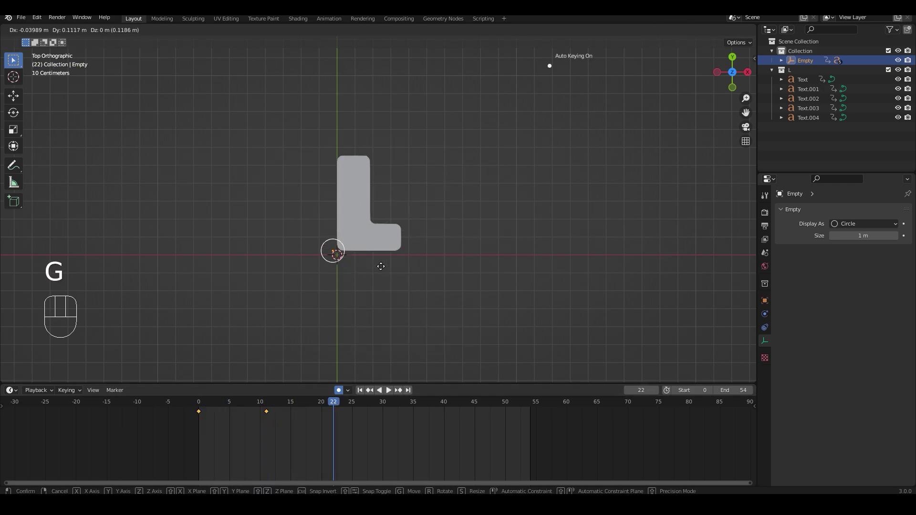
pyautogui.click(381, 266)
# - Auto-key small position offsets of the empty at frames 33 and 44, the latter about 0.09 m in both X and Y
pyautogui.click(400, 403)
pyautogui.press('g')
pyautogui.click(412, 323)
pyautogui.click(469, 403)
pyautogui.press('g')
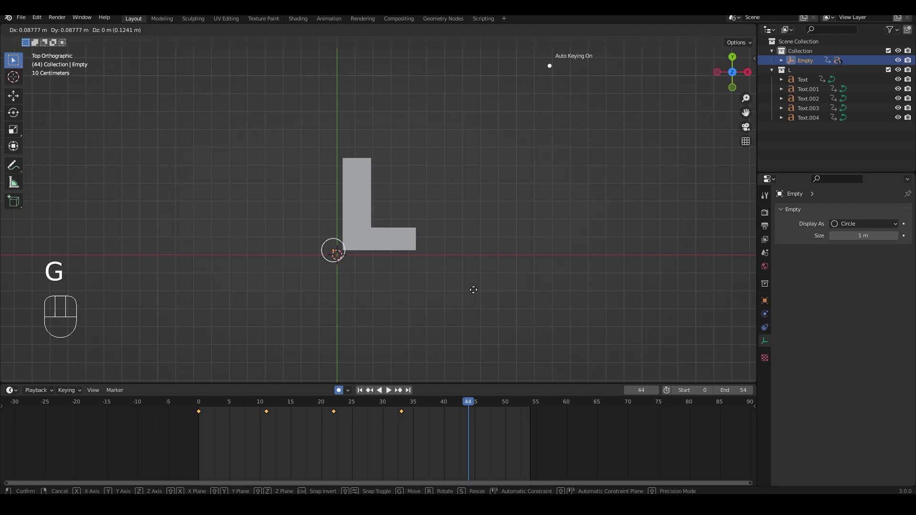
pyautogui.click(472, 288)
# - Duplicate the empty's frame 0 keyframe to frame 54 to bring it back to its starting position
pyautogui.click(531, 403)
pyautogui.click(194, 411)
pyautogui.hotkey('shift', 'd')
pyautogui.click(523, 446)
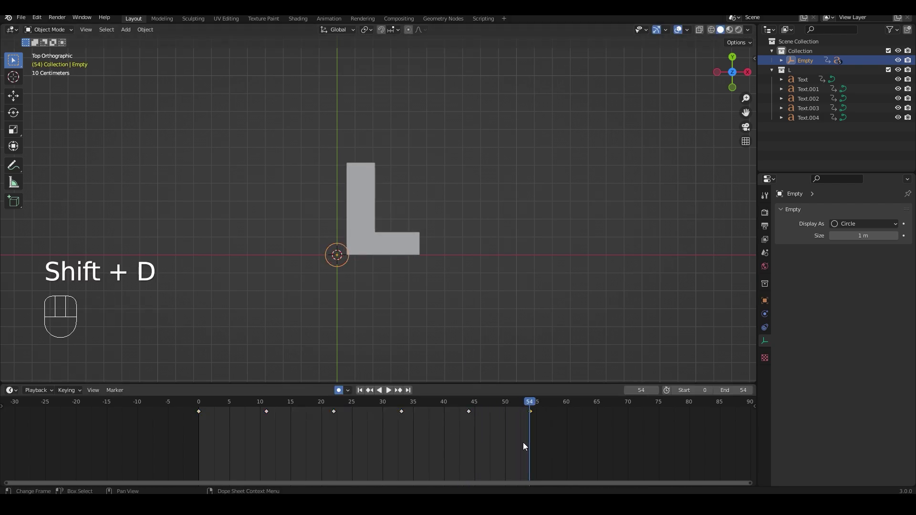
# - Play the animation with the end frame at 53 to check the empty's motion, and stop playback
pyautogui.press('a')
pyautogui.press('space')
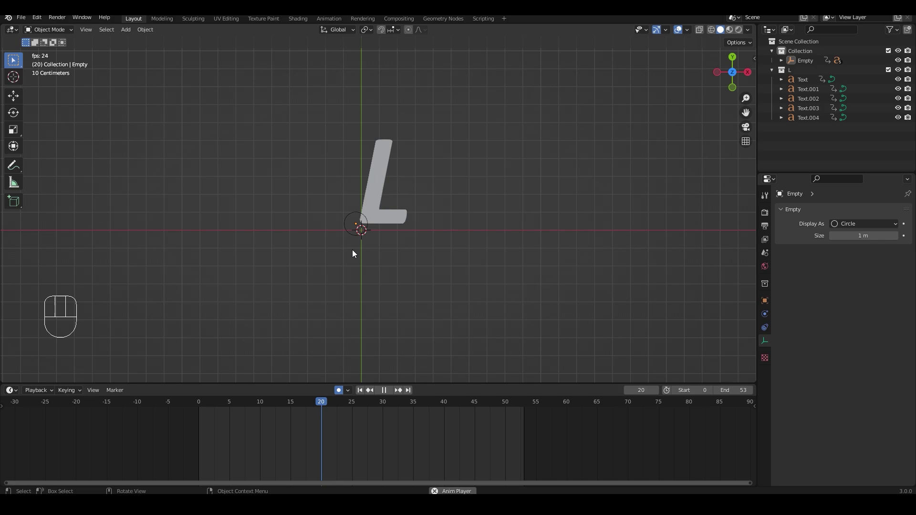
pyautogui.click(352, 241)
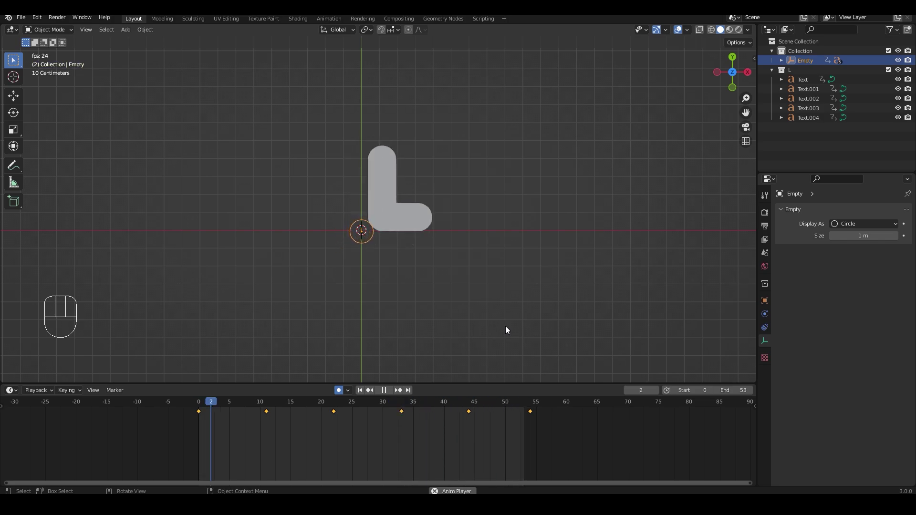
pyautogui.press('space')
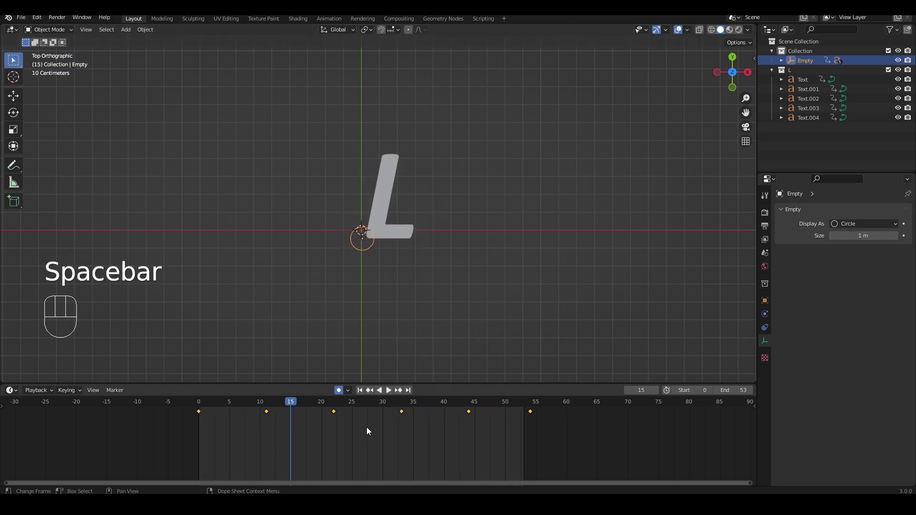
# - Set the interpolation of all the empty's keyframes to Constant and play the animation
pyautogui.moveTo(574, 443); pyautogui.dragTo(180, 401)
pyautogui.press('t')
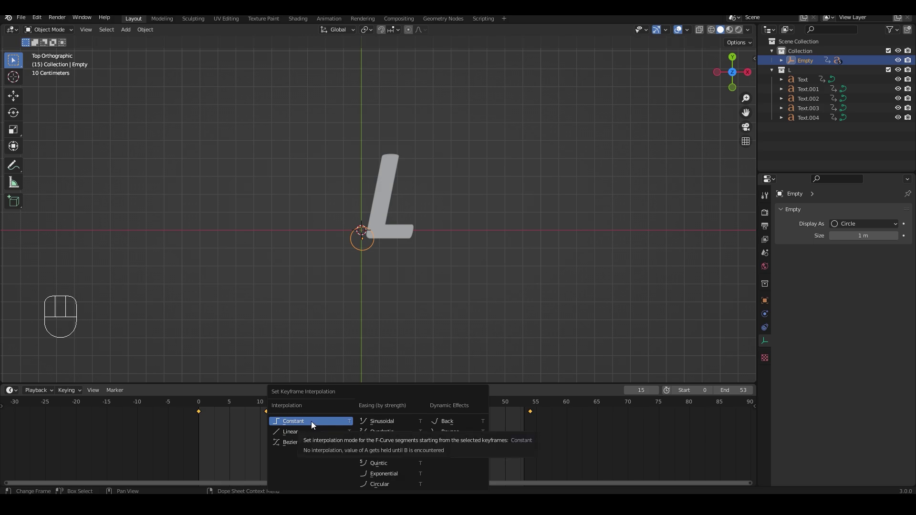
pyautogui.click(311, 422)
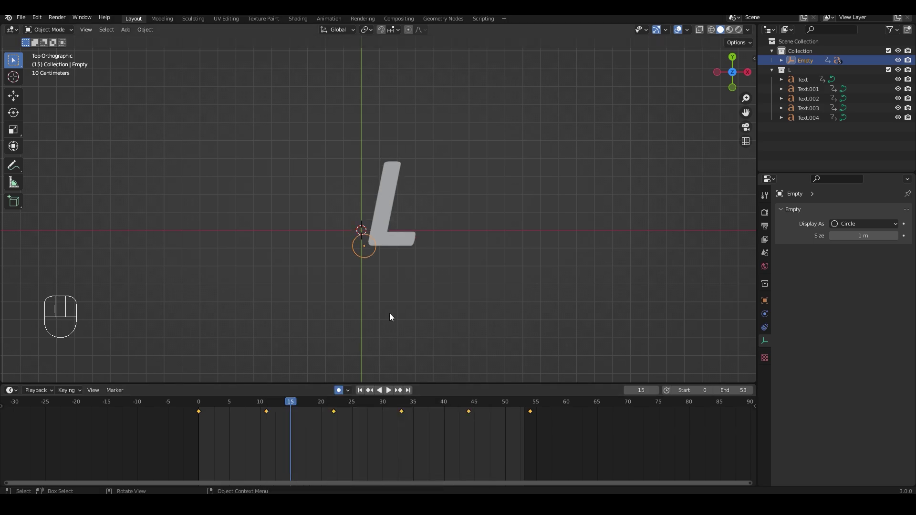
pyautogui.click(453, 302)
pyautogui.press('space')
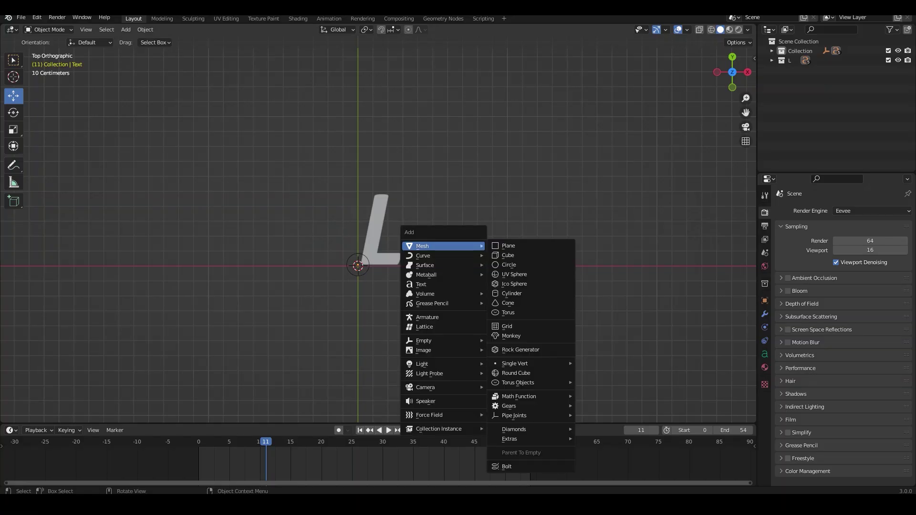
# - Add a plane and give it a new material named Background
pyautogui.click(504, 245)
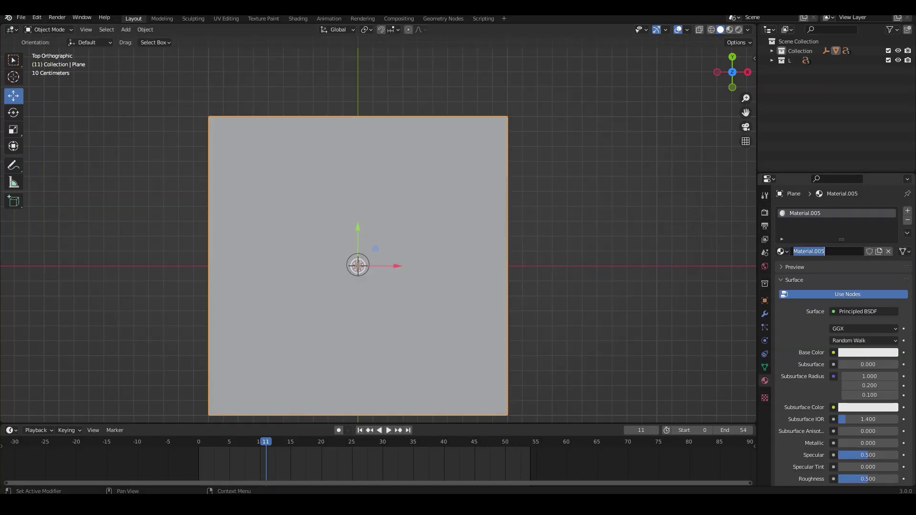
pyautogui.write('Background')
pyautogui.press('Return')
# - Make the Background material's base color black, with specular 0 and roughness 1
pyautogui.click(867, 352)
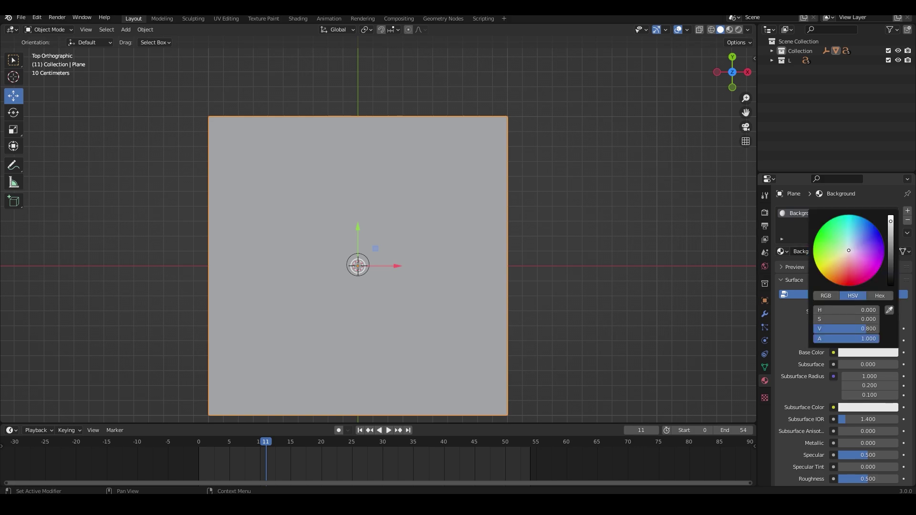
pyautogui.moveTo(891, 222); pyautogui.dragTo(890, 286)
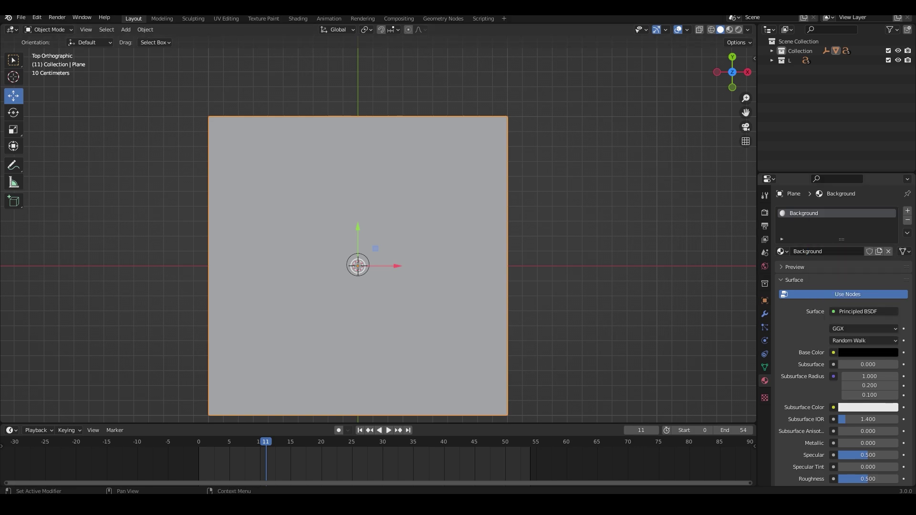
pyautogui.scroll(-5, 843, 334)
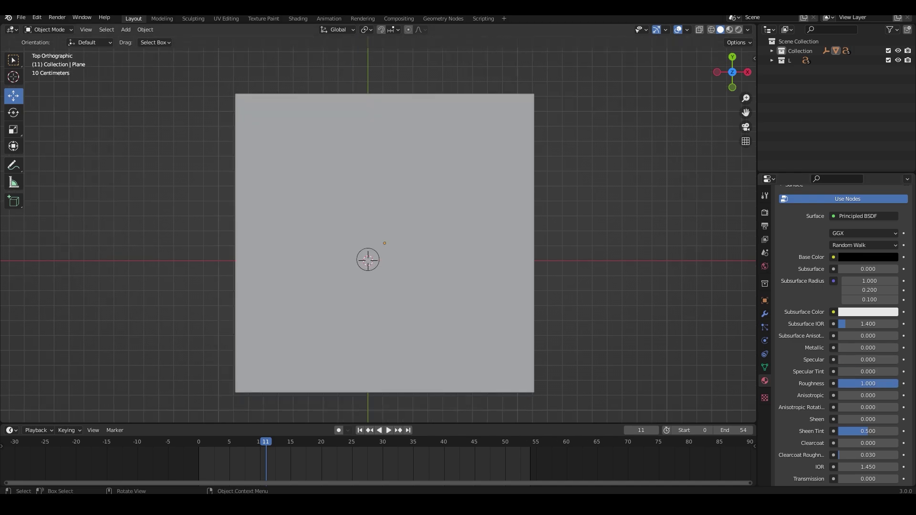
# - Switch the viewport to Rendered shading and lower the black plane along Z to just below the letters
pyautogui.press('z')
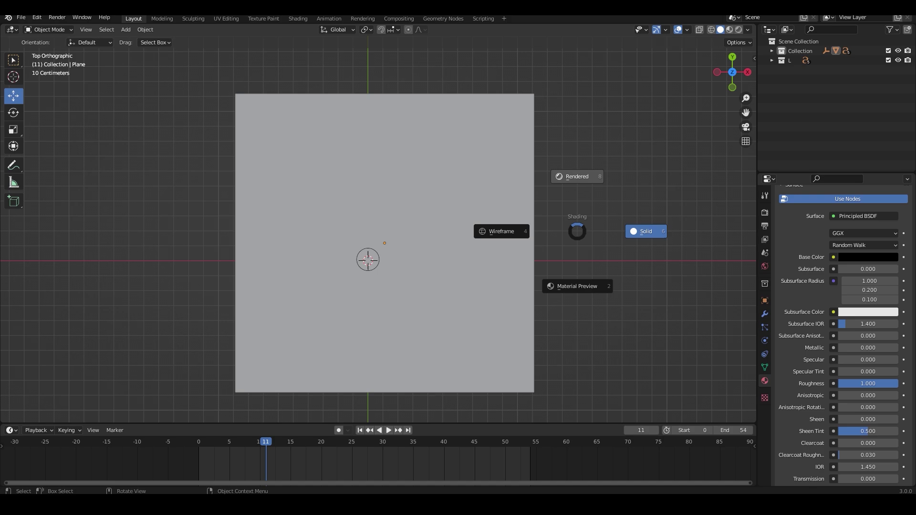
pyautogui.click(576, 176)
pyautogui.moveTo(430, 287); pyautogui.dragTo(467, 238, button='middle')
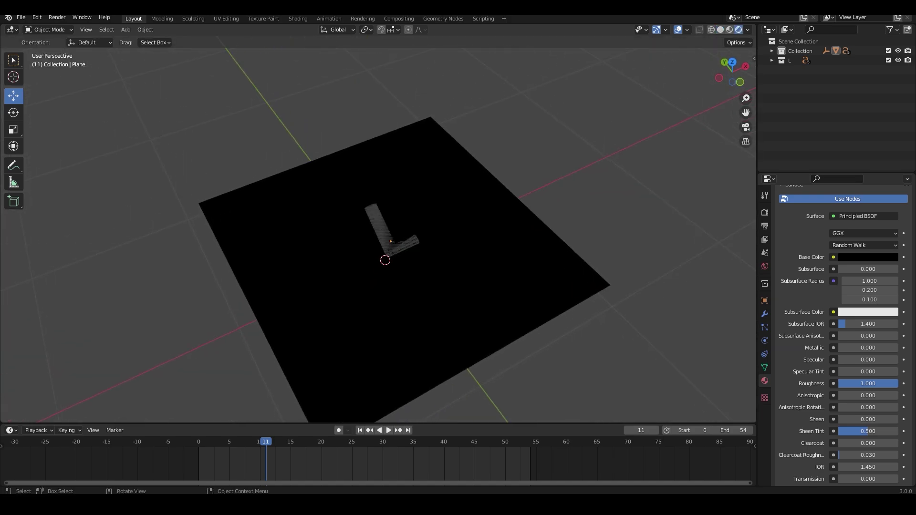
pyautogui.click(467, 238)
pyautogui.moveTo(391, 216); pyautogui.dragTo(391, 236)
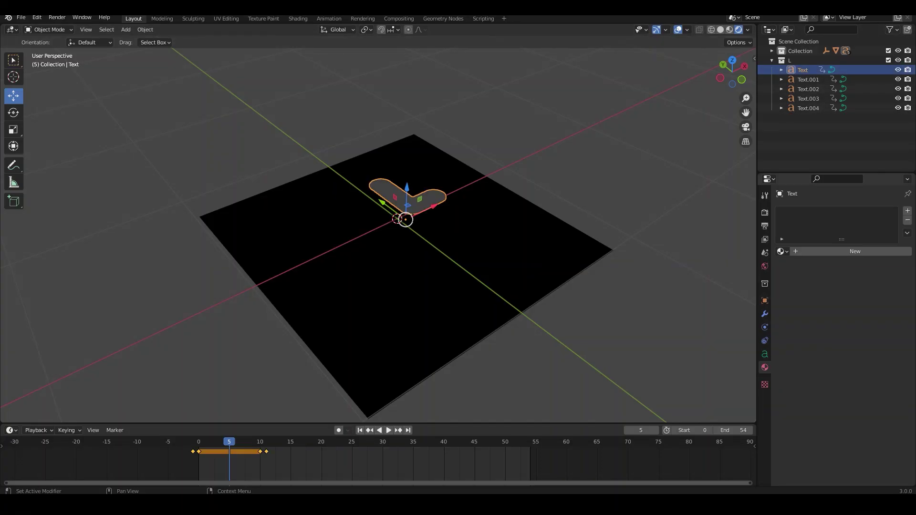
# - Create a new material for the first L letter with a light cyan base color of hue 0.5 and saturation 0.481
pyautogui.click(854, 252)
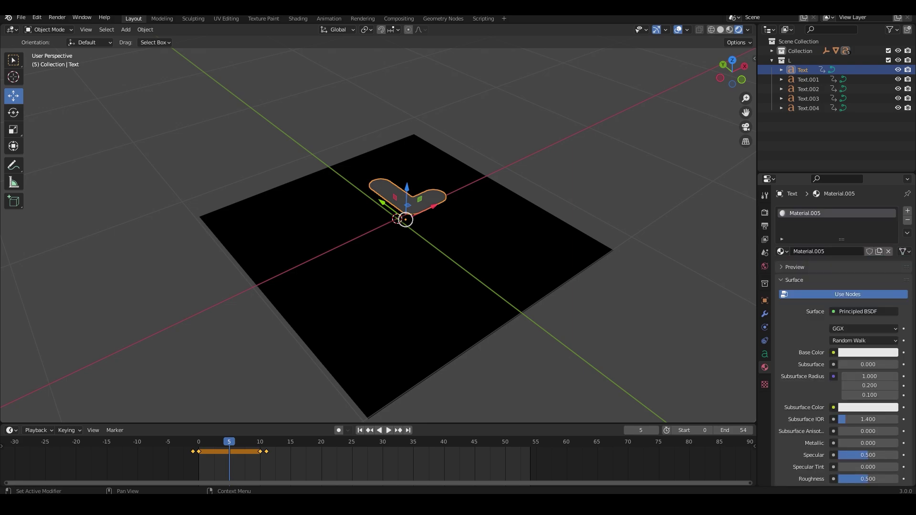
pyautogui.click(867, 353)
pyautogui.click(848, 242)
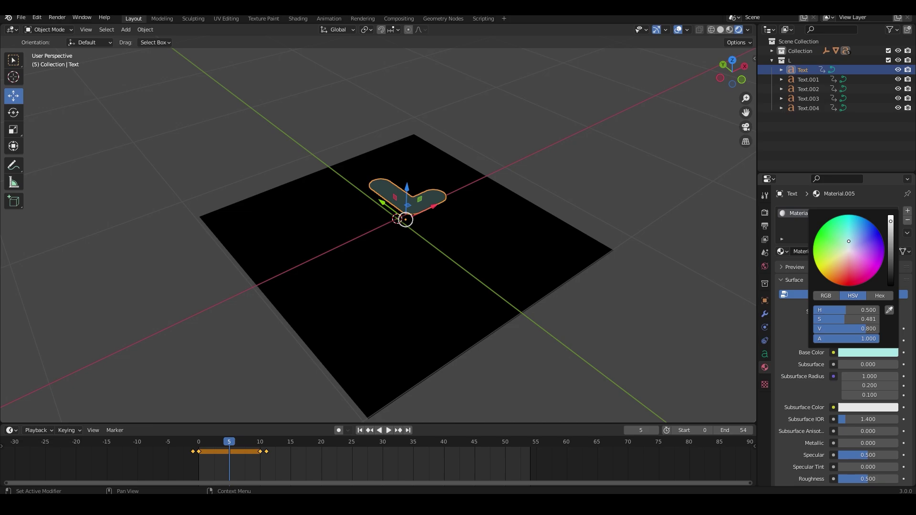
# - Raise the emission color value of the first L letter's material to 1.000 so it glows white
pyautogui.scroll(-7, 863, 372)
pyautogui.click(867, 464)
pyautogui.moveTo(890, 396); pyautogui.dragTo(890, 328)
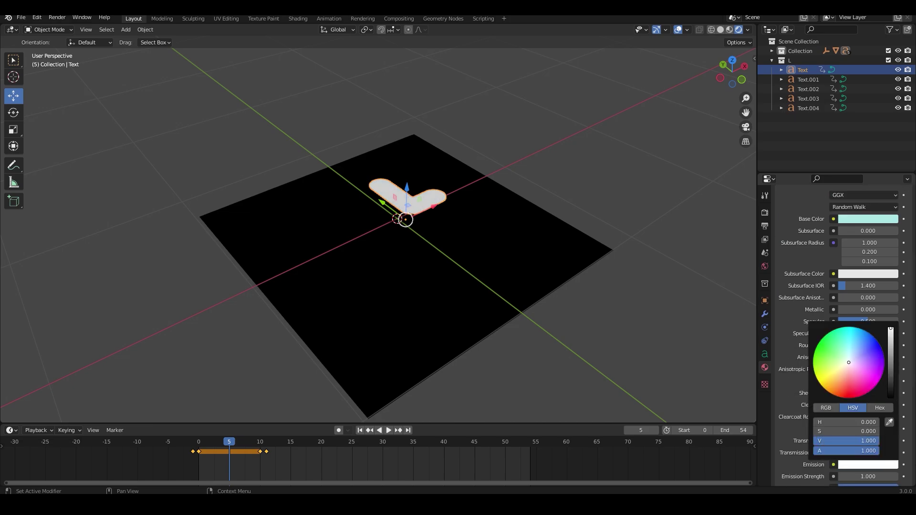
# - Tint the first L letter's emission color light cyan and enable Bloom in the Eevee render settings
pyautogui.moveTo(849, 354); pyautogui.dragTo(850, 353)
pyautogui.click(764, 213)
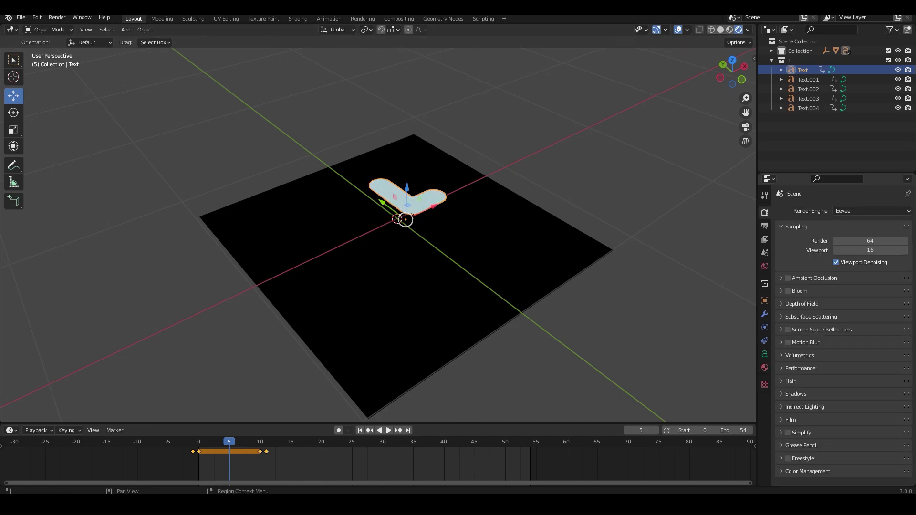
pyautogui.click(788, 291)
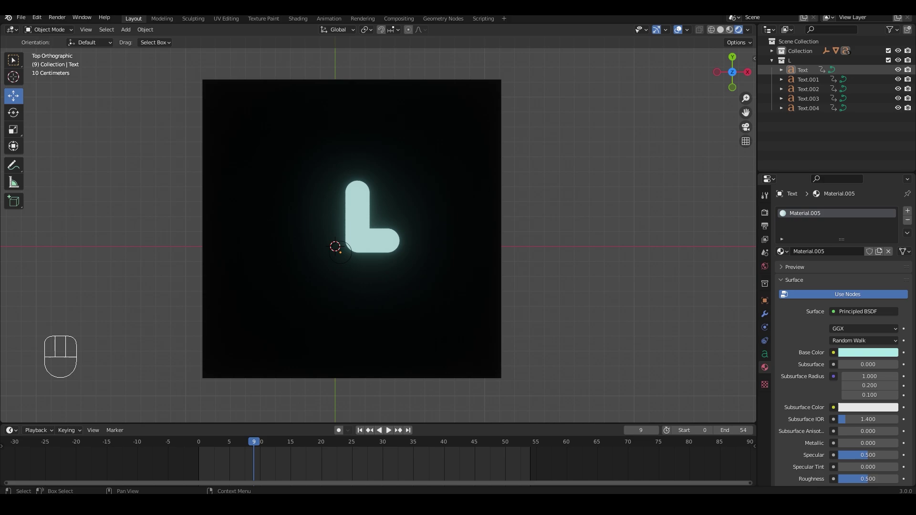
# - Link the first L letter's material to the other L letters, Text.001 to Text.004, and play the animation
pyautogui.click(802, 70)
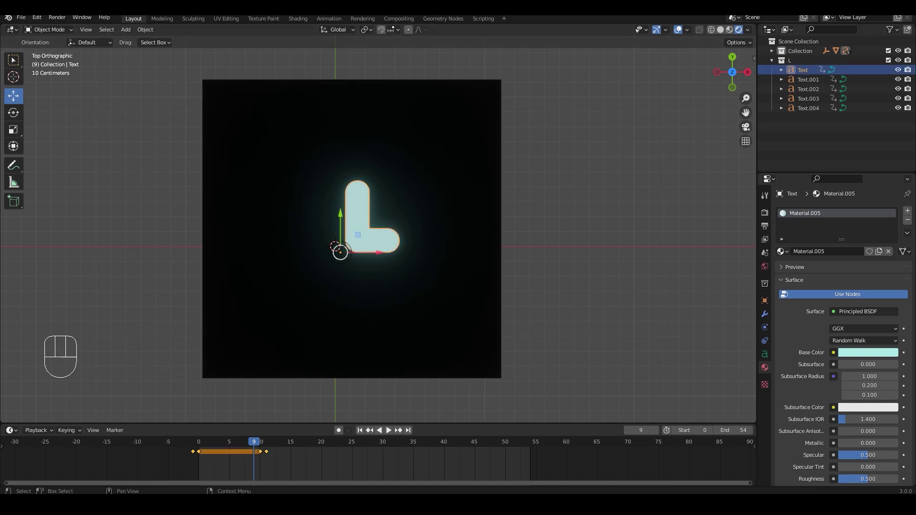
pyautogui.keyDown('shift'); pyautogui.click(808, 108); pyautogui.keyUp('shift')
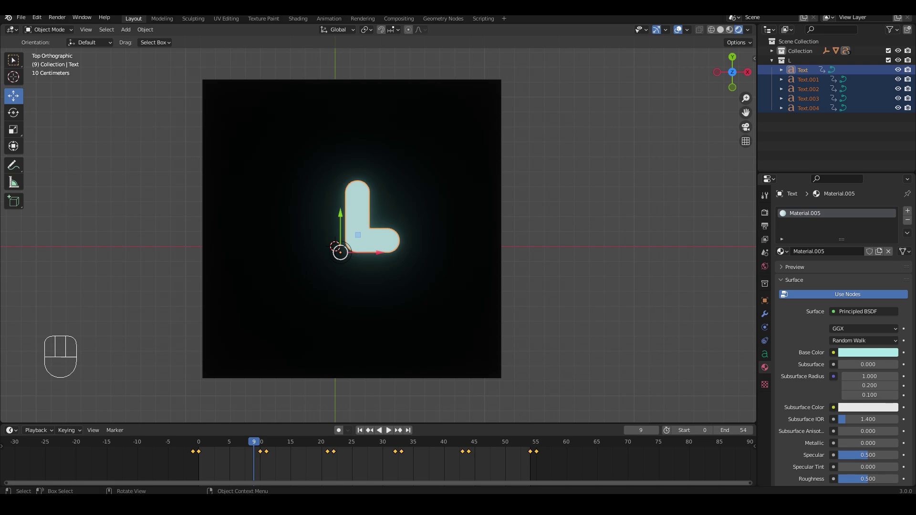
pyautogui.hotkey('ctrl', 'l')
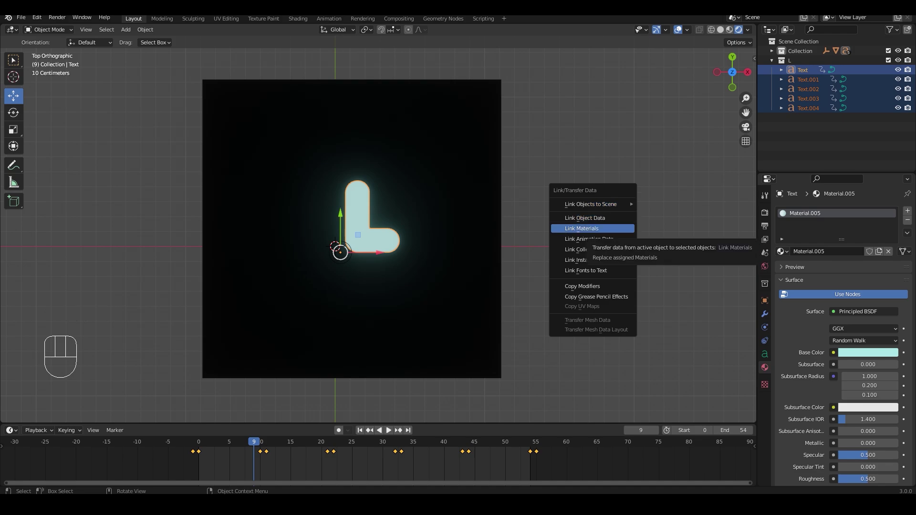
pyautogui.click(582, 228)
pyautogui.press('space')
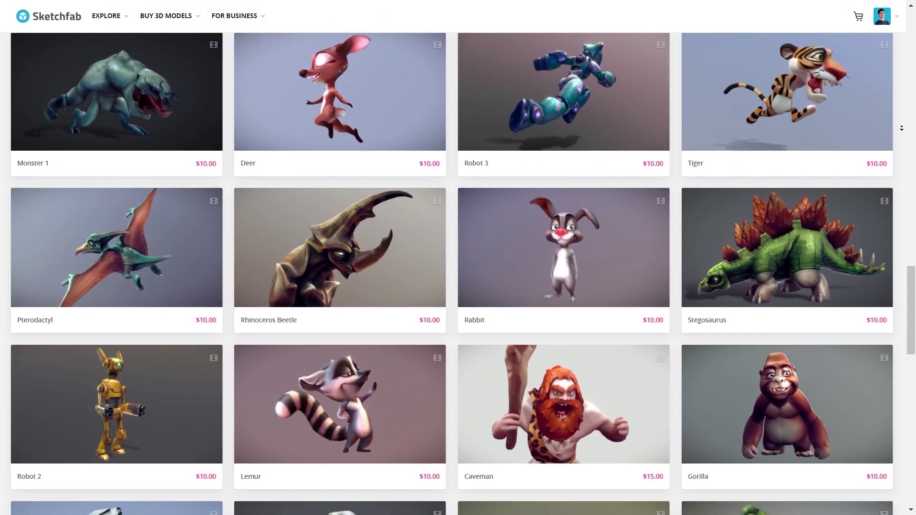
pyautogui.scroll(-4, 901, 127)
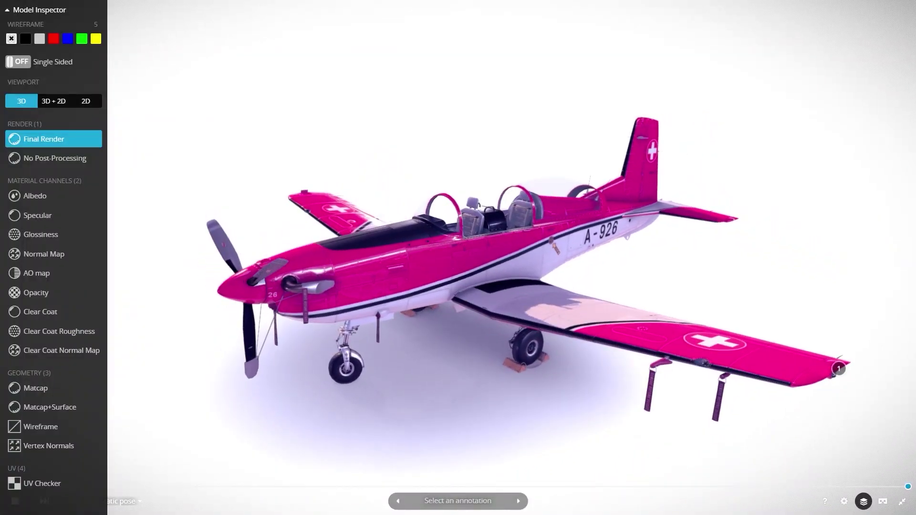
pyautogui.press('4')
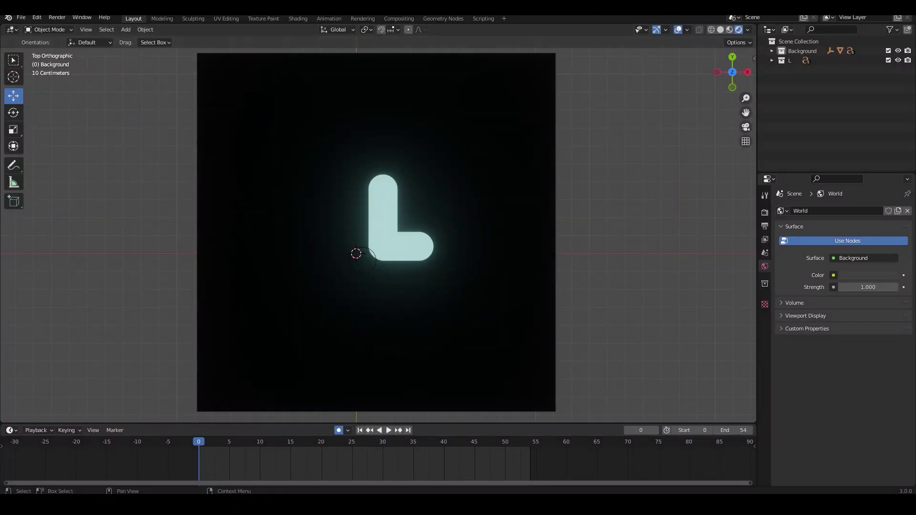
# - Create a new collection in the scene and name it Textures
pyautogui.rightClick(795, 100)
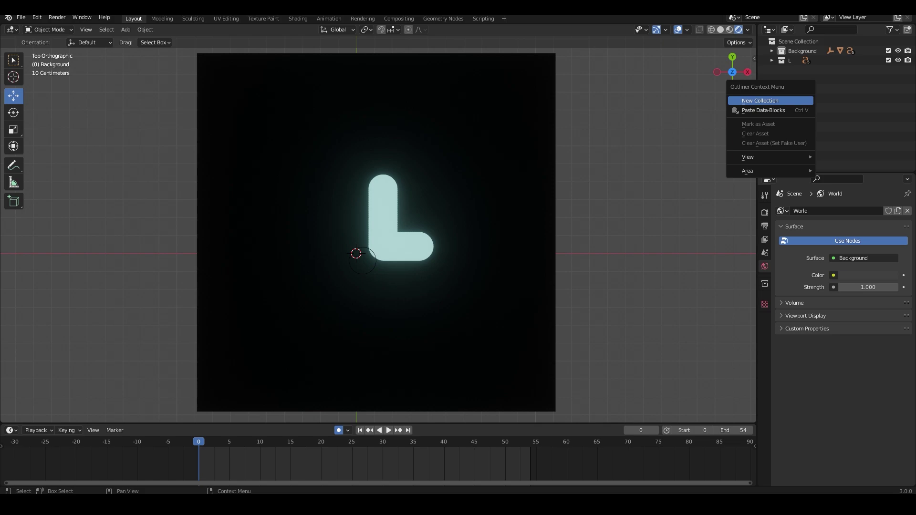
pyautogui.click(795, 101)
pyautogui.doubleClick(802, 70)
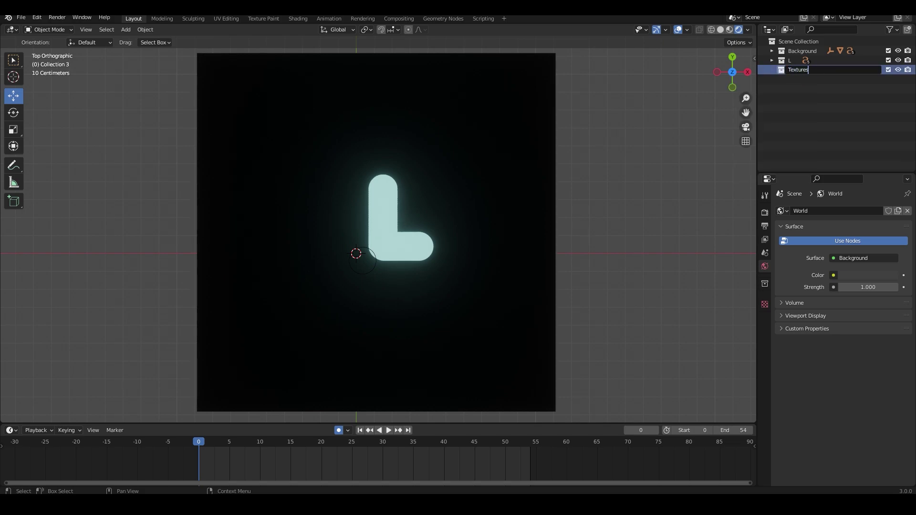
pyautogui.write('Textures')
pyautogui.press('Return')
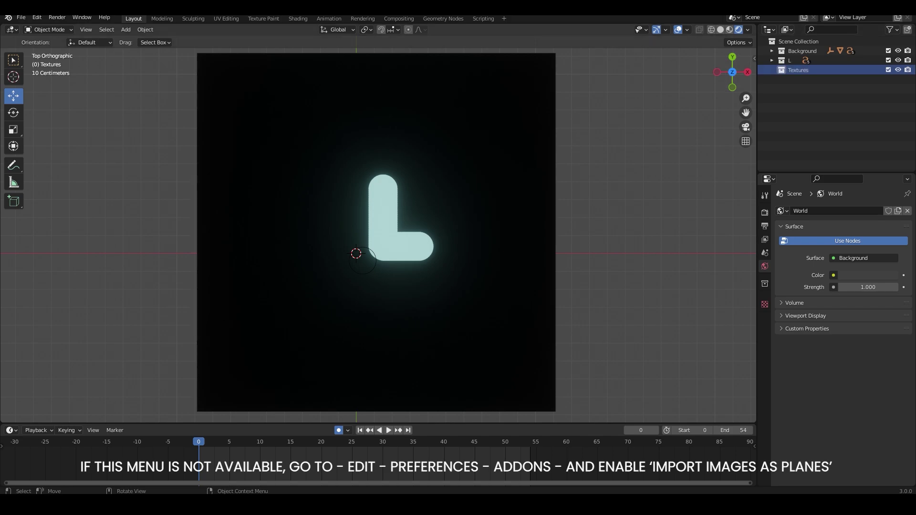
# - Import the six dust and noise overlay images, 01.png to 06.png, as planes into the Textures collection
pyautogui.click(126, 30)
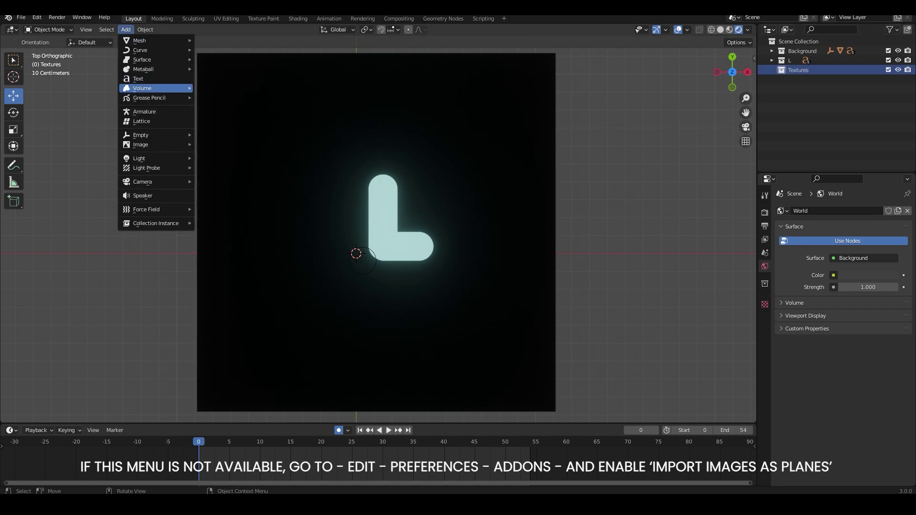
pyautogui.moveTo(140, 145)
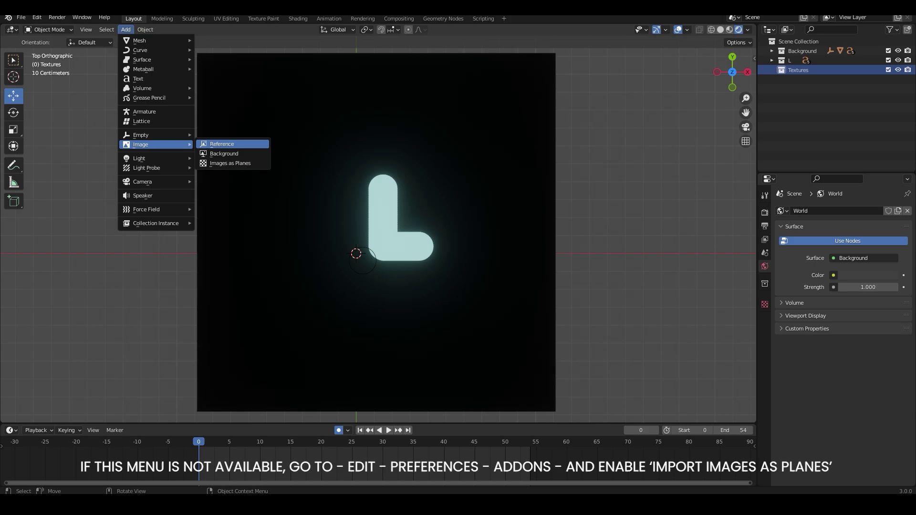
pyautogui.click(217, 168)
pyautogui.click(343, 147)
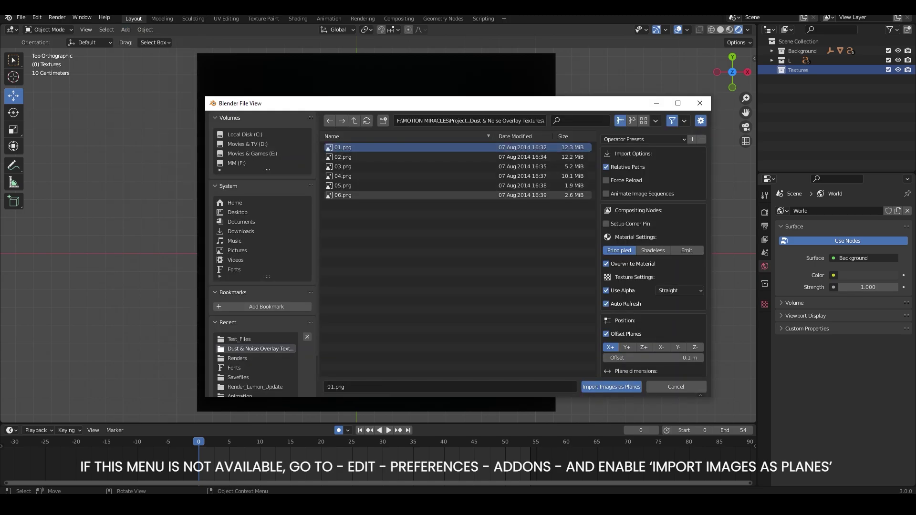
pyautogui.keyDown('shift'); pyautogui.click(343, 195); pyautogui.keyUp('shift')
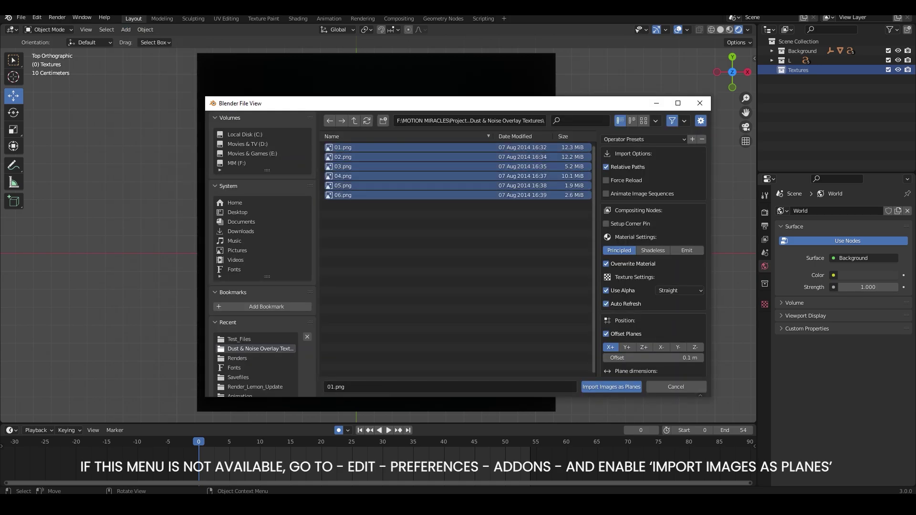
pyautogui.click(611, 387)
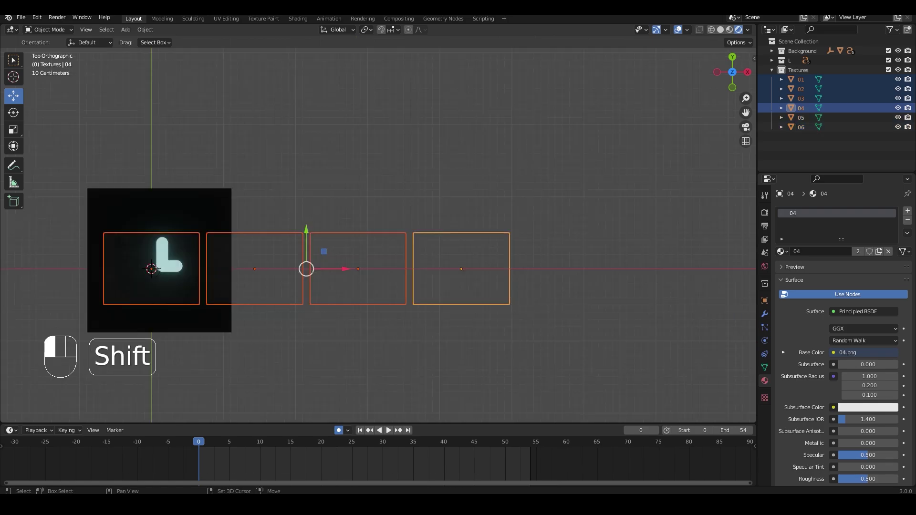
# - Select all six texture planes and snap them to the 3D cursor at the world origin
pyautogui.keyDown('shift'); pyautogui.click(564, 269); pyautogui.keyUp('shift')
pyautogui.keyDown('shift'); pyautogui.click(668, 268); pyautogui.keyUp('shift')
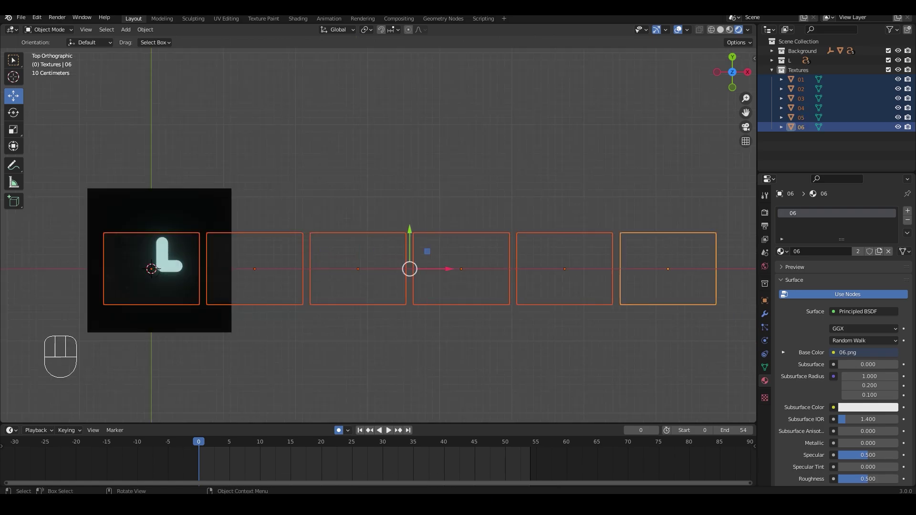
pyautogui.press('shift')
pyautogui.hotkey('shift', 's')
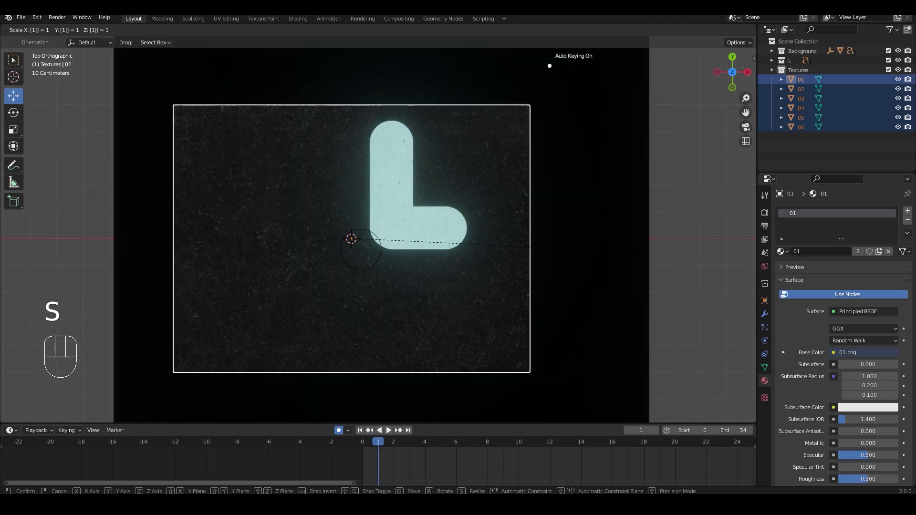
# - Auto-key the texture planes at scale 1 on frame 1 and at scale 0 on frame 0
pyautogui.click(361, 251)
pyautogui.press('Left')
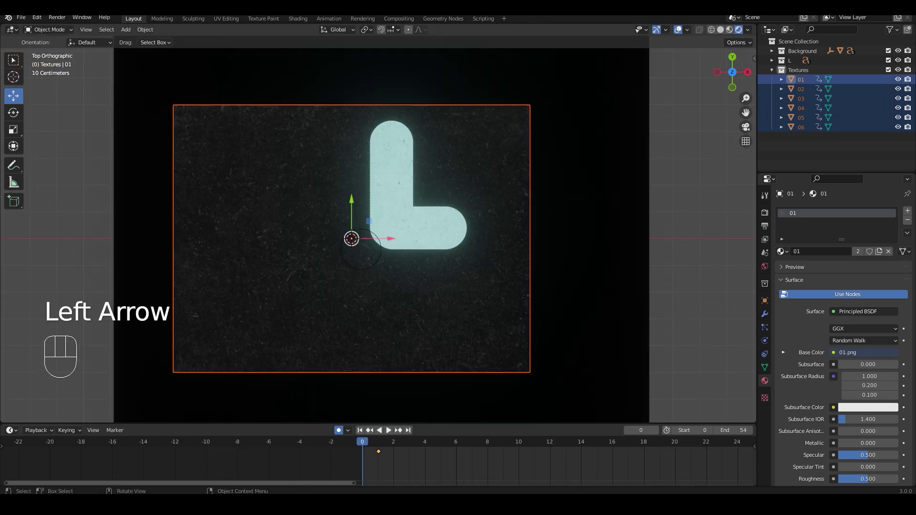
pyautogui.write('s0')
pyautogui.press('Return')
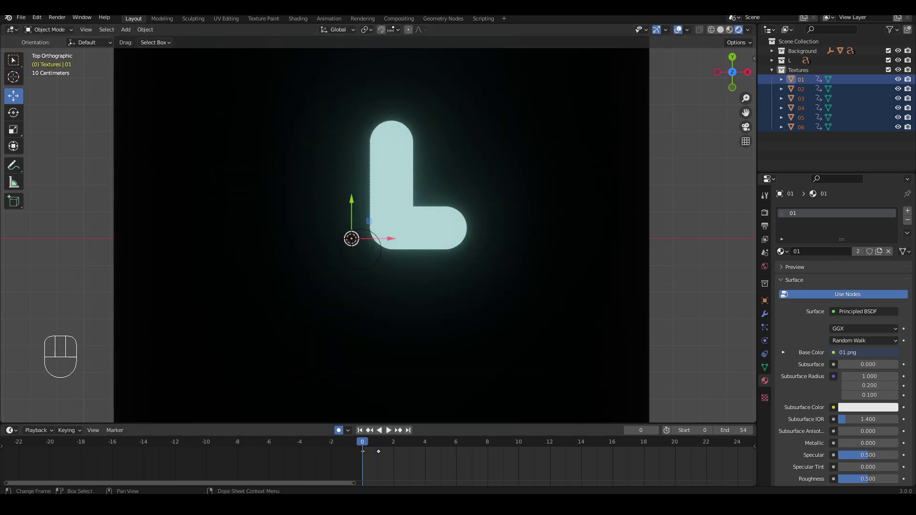
# - Duplicate the planes' two scale keyframes to around frame 10, move the zero-scale copy after the full-scale one, and play the animation
pyautogui.moveTo(341, 441); pyautogui.dragTo(395, 467)
pyautogui.hotkey('shift', 'd')
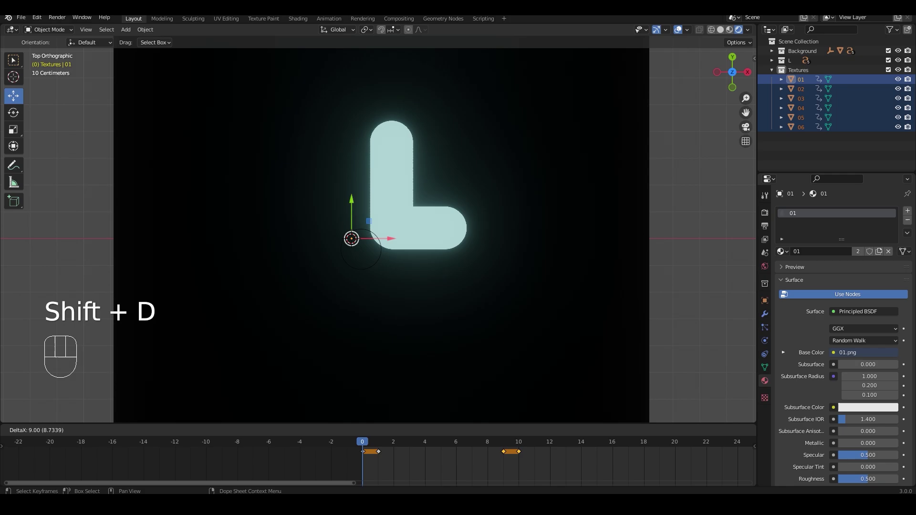
pyautogui.click(505, 456)
pyautogui.click(504, 452)
pyautogui.press('g')
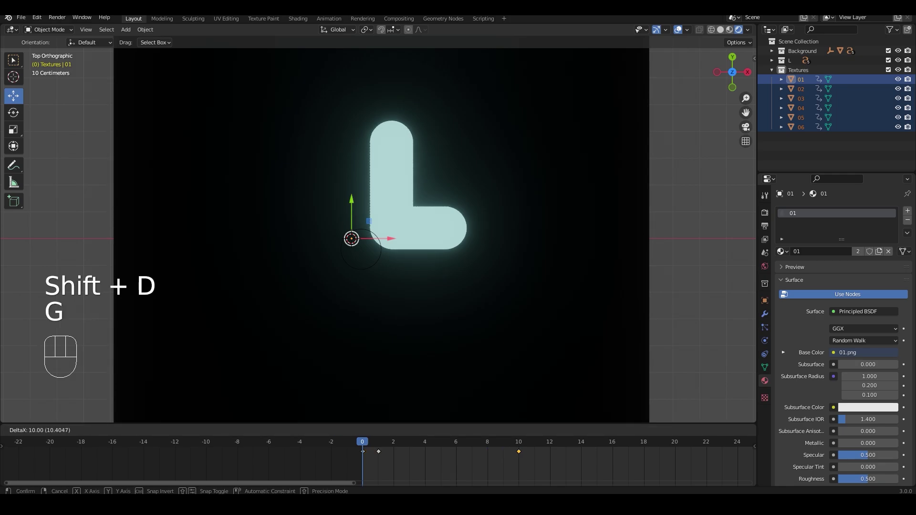
pyautogui.press('Return')
pyautogui.click(389, 430)
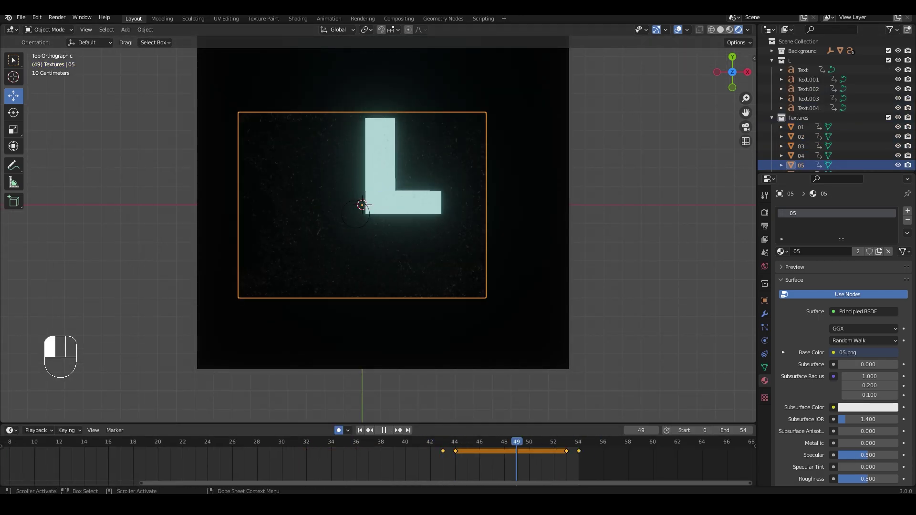
pyautogui.press('space')
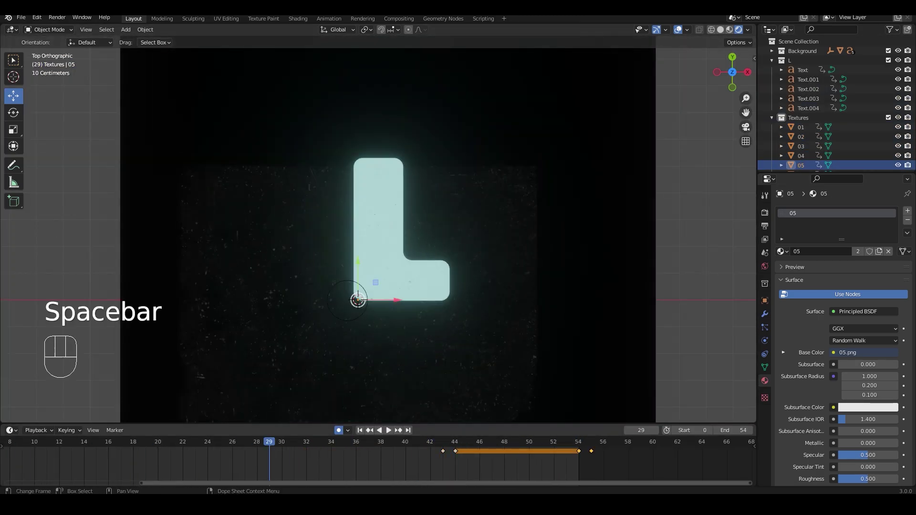
# - Add a cube empty at the 3D cursor and resize it
pyautogui.hotkey('shift', 'a')
pyautogui.moveTo(379, 348)
pyautogui.click(453, 390)
pyautogui.press('s')
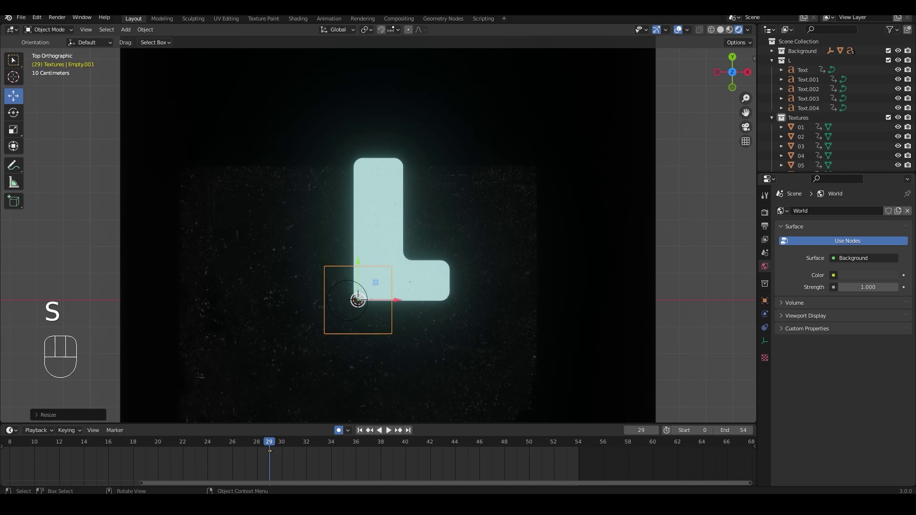
pyautogui.press('g')
# - Parent all the texture planes in the Textures collection to the new cube empty
pyautogui.click(801, 127)
pyautogui.scroll(-1, 801, 143)
pyautogui.keyDown('shift'); pyautogui.click(801, 155); pyautogui.keyUp('shift')
pyautogui.keyDown('shift'); pyautogui.click(392, 270); pyautogui.keyUp('shift')
pyautogui.hotkey('ctrl', 'p')
pyautogui.click(392, 270)
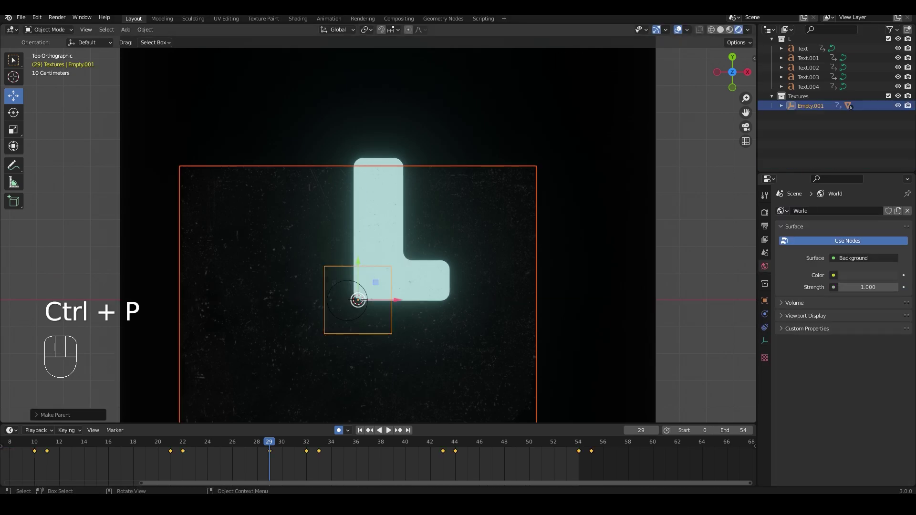
# - Scale up the empty with its texture planes, and enlarge the black background plane to fill the view
pyautogui.press('s')
pyautogui.click(497, 249)
pyautogui.scroll(-4, 498, 249)
pyautogui.click(503, 292)
pyautogui.press('s')
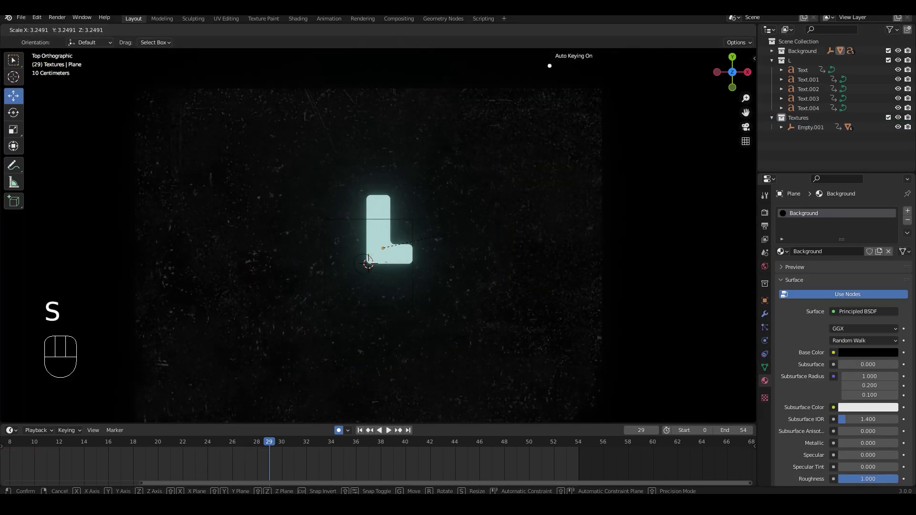
pyautogui.click(716, 363)
pyautogui.click(412, 287)
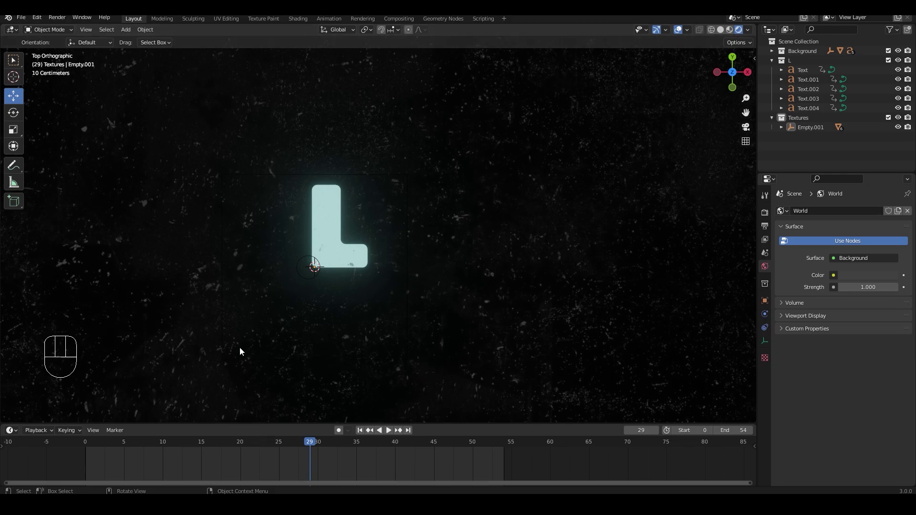
# - Raise the textures' parent empty along Z well above the L letter
pyautogui.moveTo(377, 267); pyautogui.dragTo(429, 167, button='middle')
pyautogui.click(363, 157)
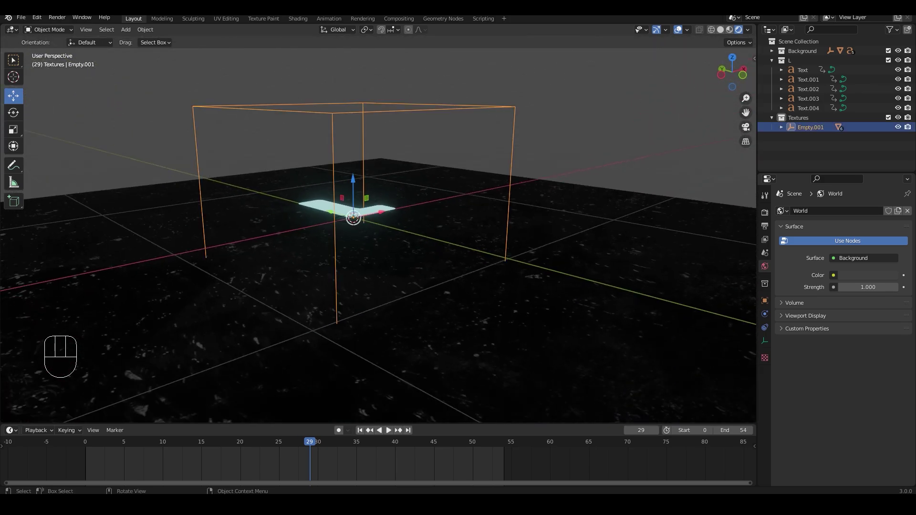
pyautogui.press('g')
pyautogui.press('z')
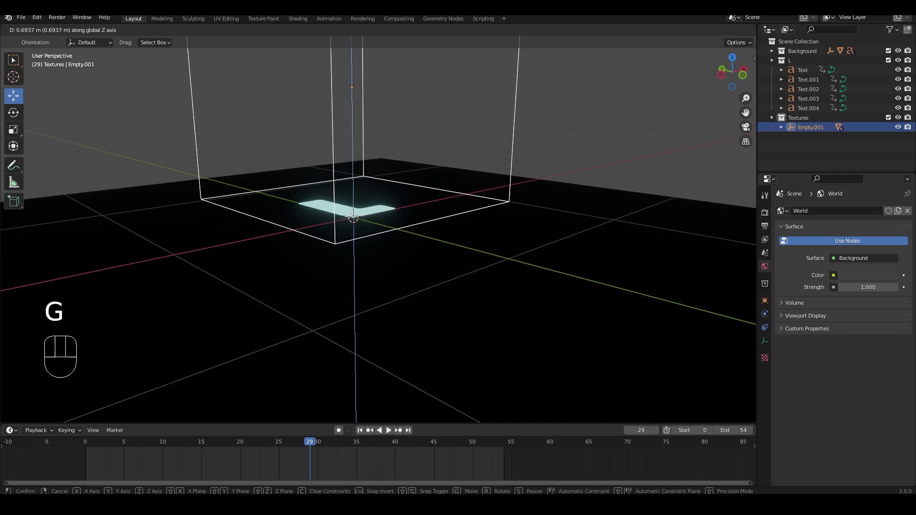
pyautogui.press('Return')
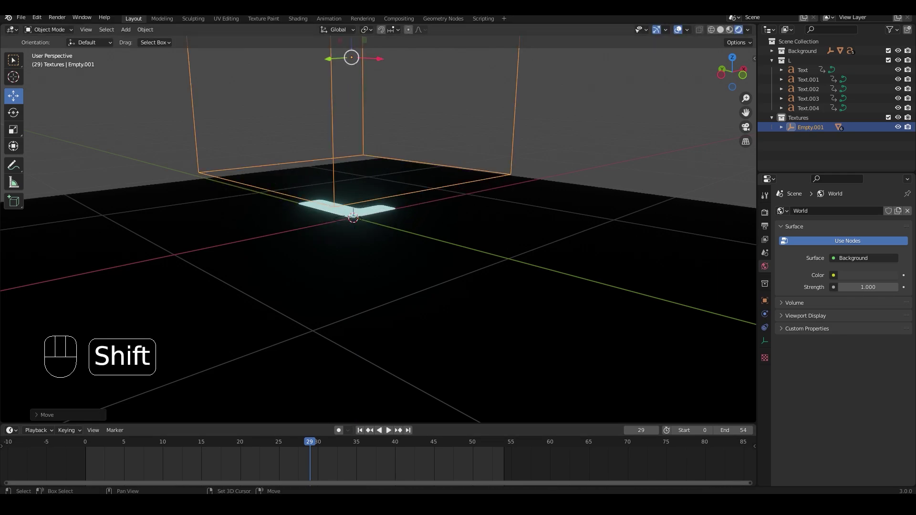
# - Add an area light, raise it along Z above the L letter and scale it up over the textured area
pyautogui.hotkey('shift', 'a')
pyautogui.click(420, 270)
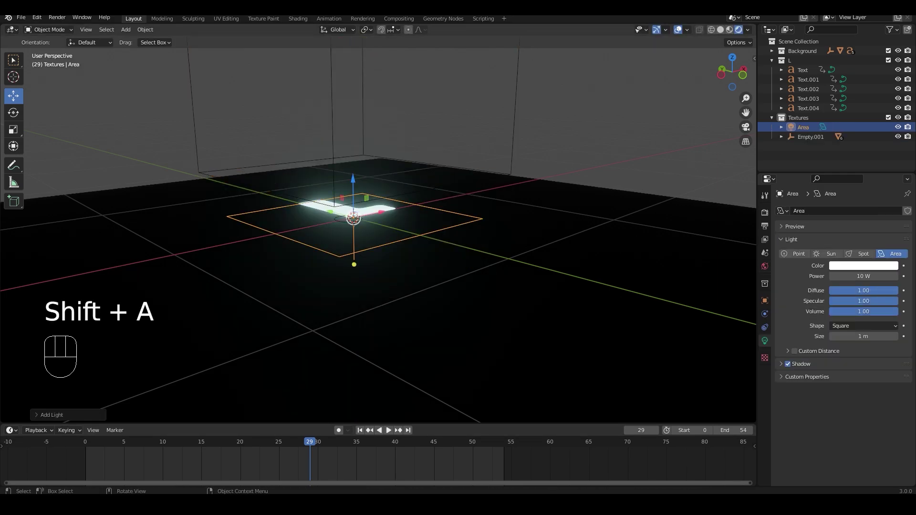
pyautogui.moveTo(353, 180); pyautogui.dragTo(353, 139)
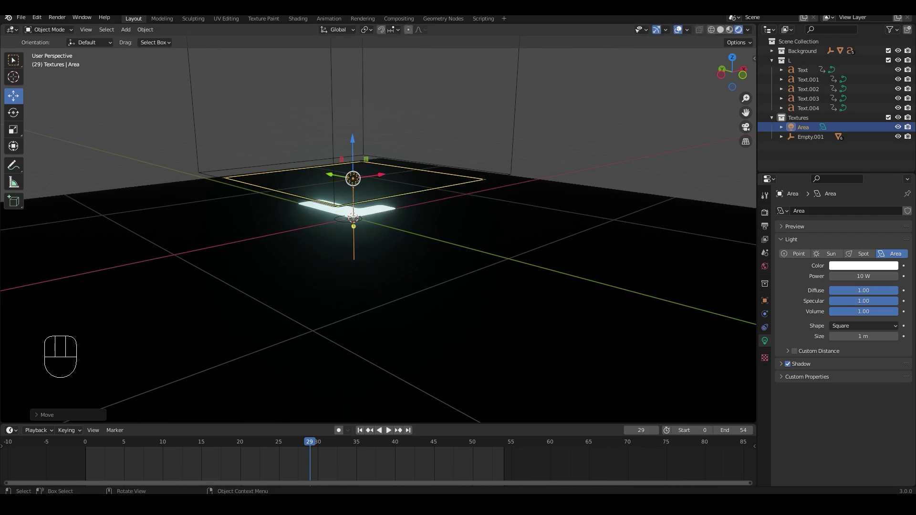
pyautogui.press('s')
pyautogui.click(467, 191)
pyautogui.scroll(-5, 378, 235)
# - Increase the area light's power to 204.2 W, checking the lighting from the top view while the animation plays
pyautogui.moveTo(862, 276); pyautogui.dragTo(892, 277)
pyautogui.moveTo(378, 235); pyautogui.dragTo(353, 291, button='middle')
pyautogui.press('`')
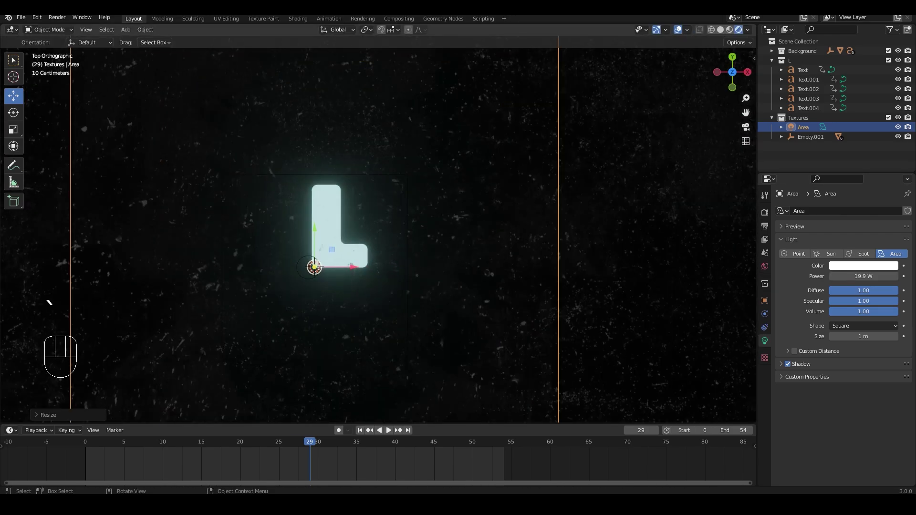
pyautogui.press('space')
pyautogui.moveTo(863, 276)
pyautogui.mouseDown()
pyautogui.moveTo(905, 276)
pyautogui.moveTo(854, 276)
pyautogui.mouseUp()
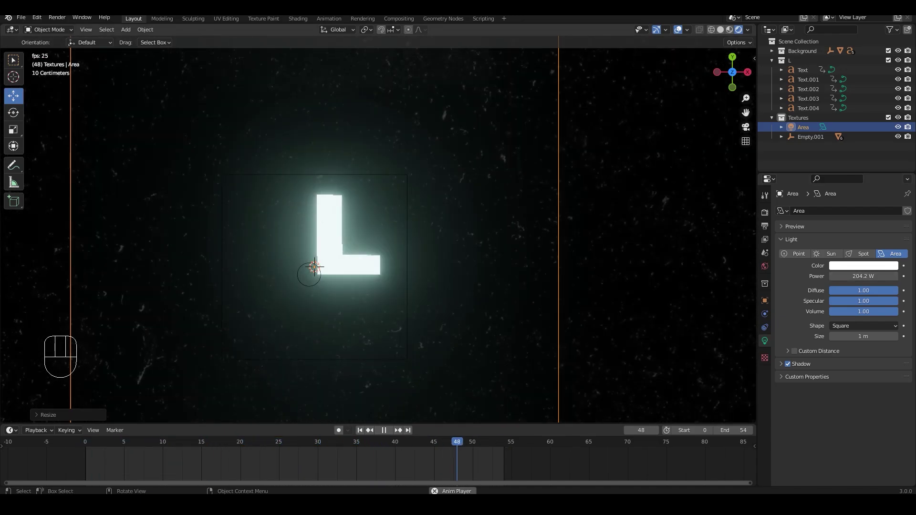
# - Stop playback, add a camera at the world origin, raise it along Z to about 4.26 m, and look through it
pyautogui.press('space')
pyautogui.press('alt')
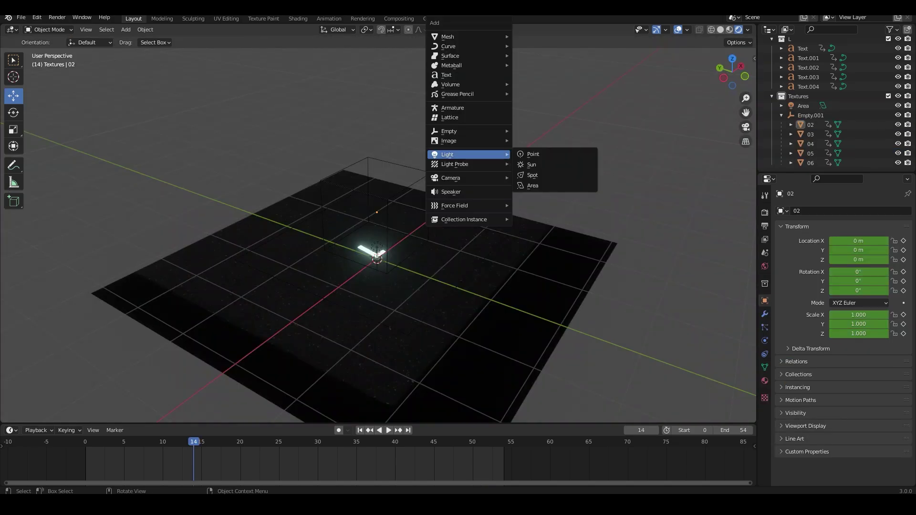
pyautogui.moveTo(454, 178)
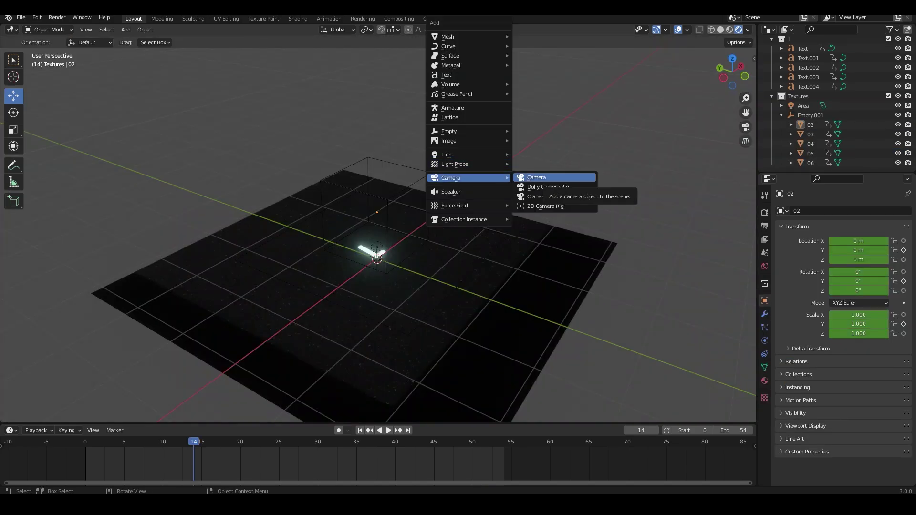
pyautogui.click(537, 178)
pyautogui.hotkey('alt', 'g')
pyautogui.moveTo(376, 225); pyautogui.dragTo(377, 19)
pyautogui.press('KP_0')
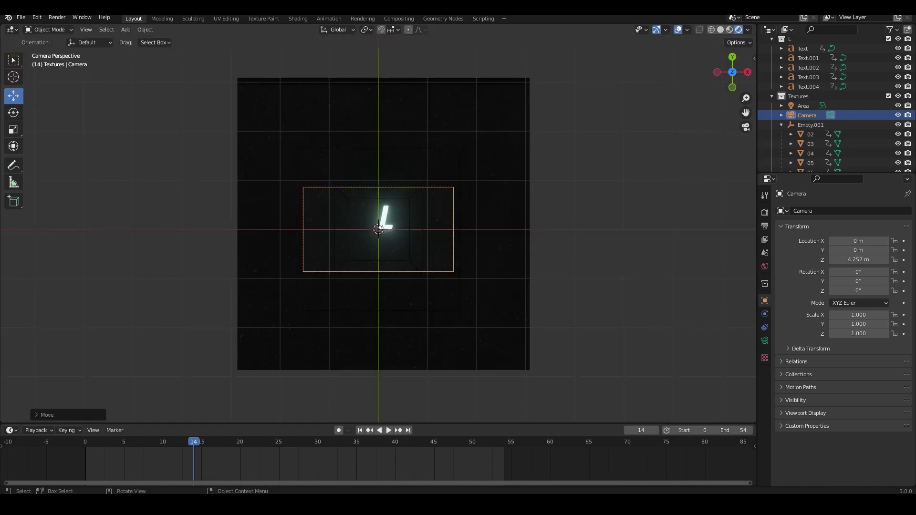
# - Move the camera about 0.14 m along X and 0.2 m along Y to centre the L in its frame
pyautogui.click(477, 286)
pyautogui.click(454, 248)
pyautogui.press('g')
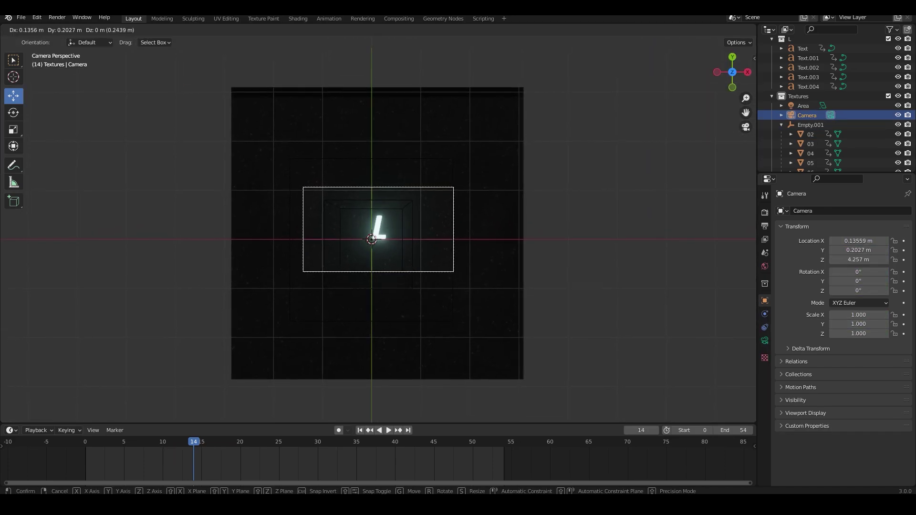
pyautogui.click(461, 238)
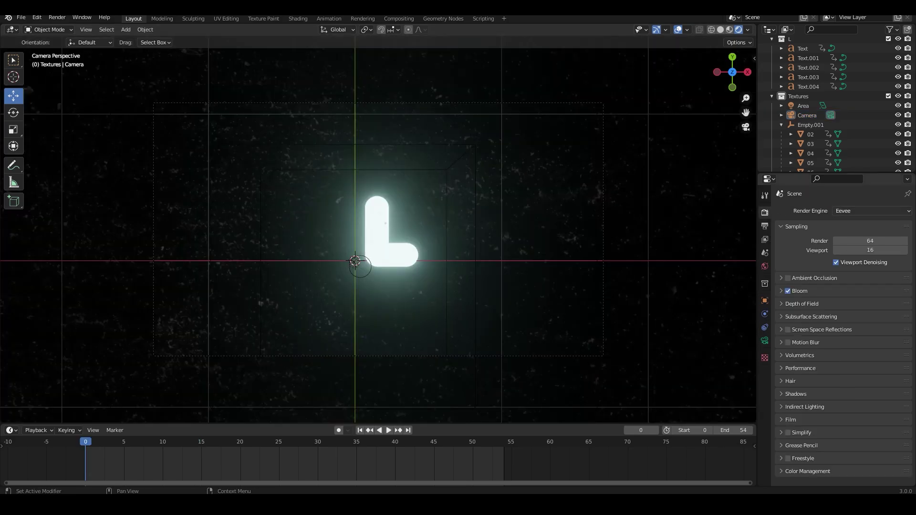
# - Set the render output's file format to FFmpeg Video and choose its encoding container
pyautogui.click(764, 226)
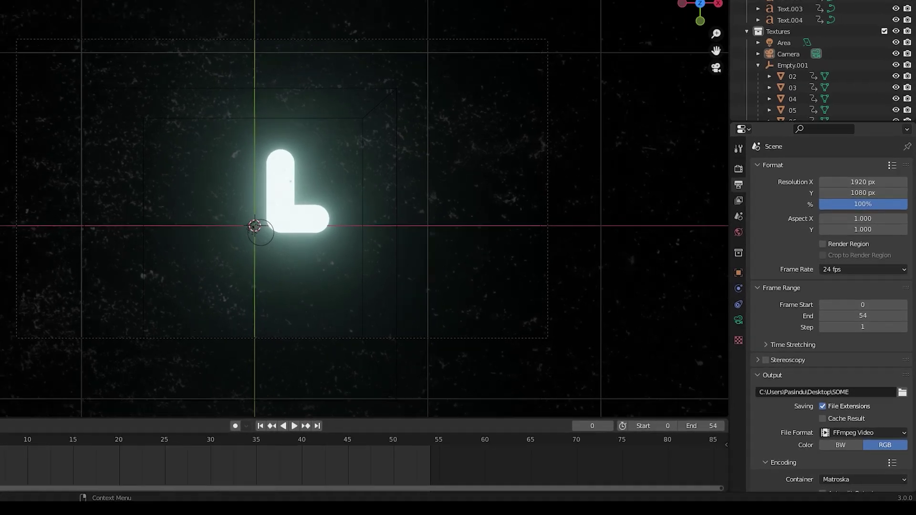
pyautogui.click(870, 436)
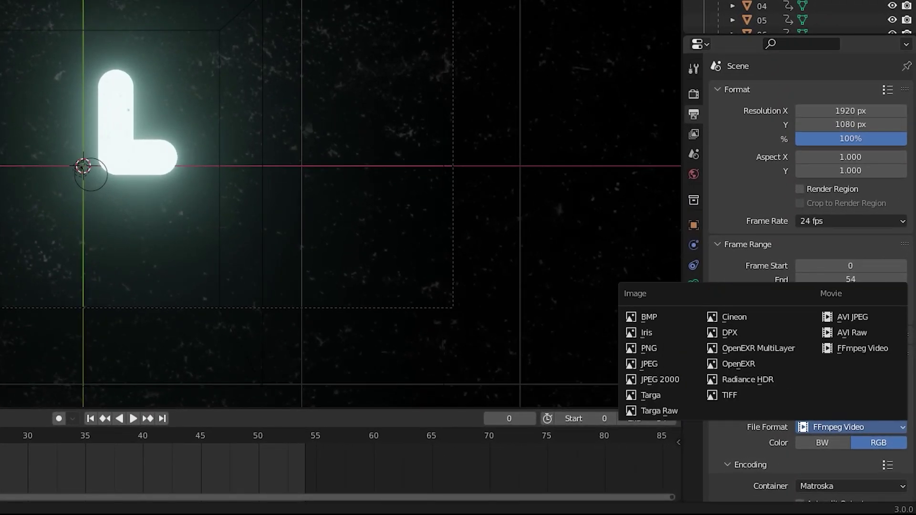
pyautogui.click(862, 348)
pyautogui.scroll(-6, 811, 334)
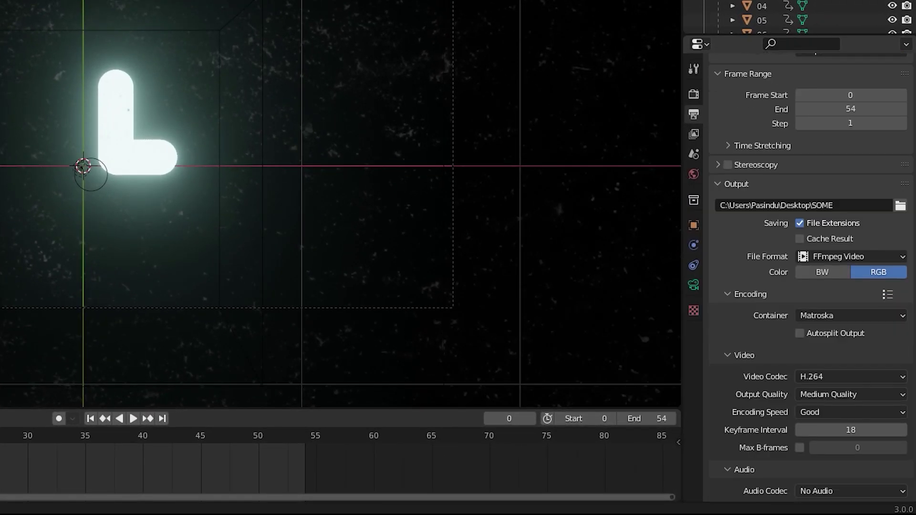
pyautogui.click(840, 315)
pyautogui.click(816, 363)
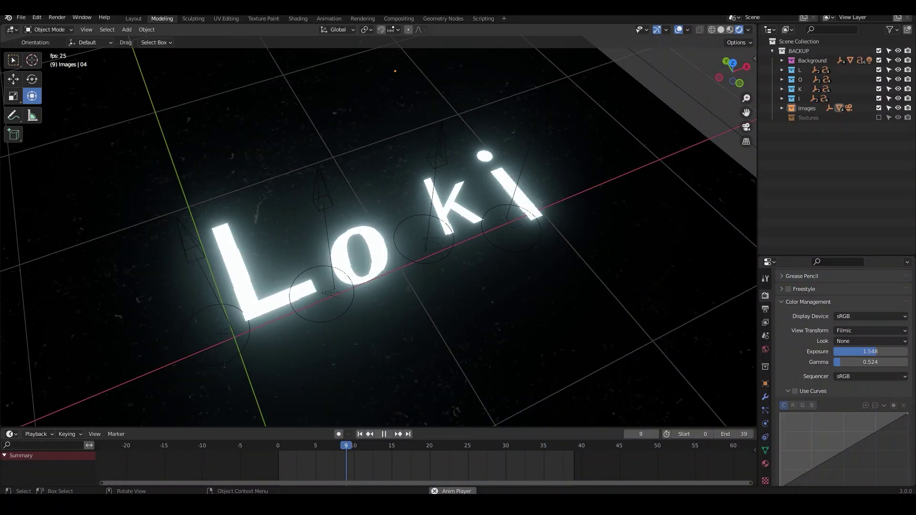
pyautogui.moveTo(410, 239); pyautogui.dragTo(351, 238, button='middle')
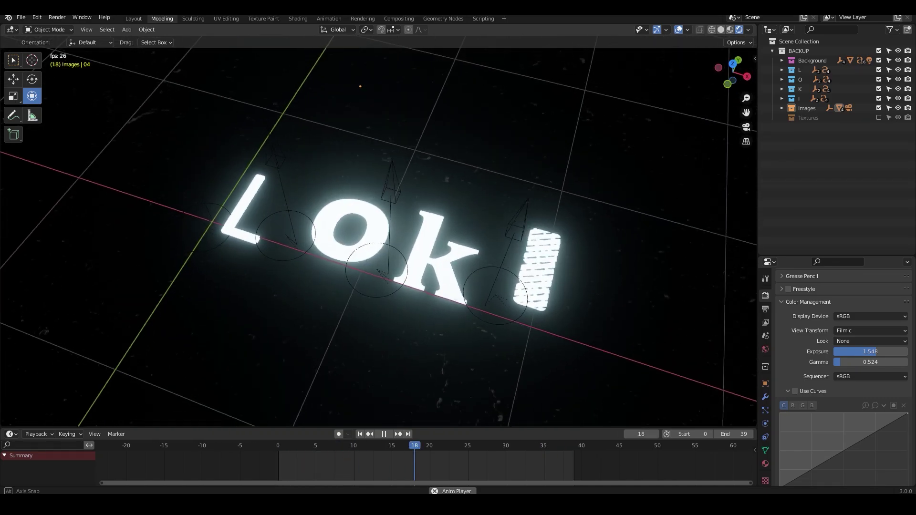
pyautogui.moveTo(448, 225); pyautogui.dragTo(461, 224, button='middle')
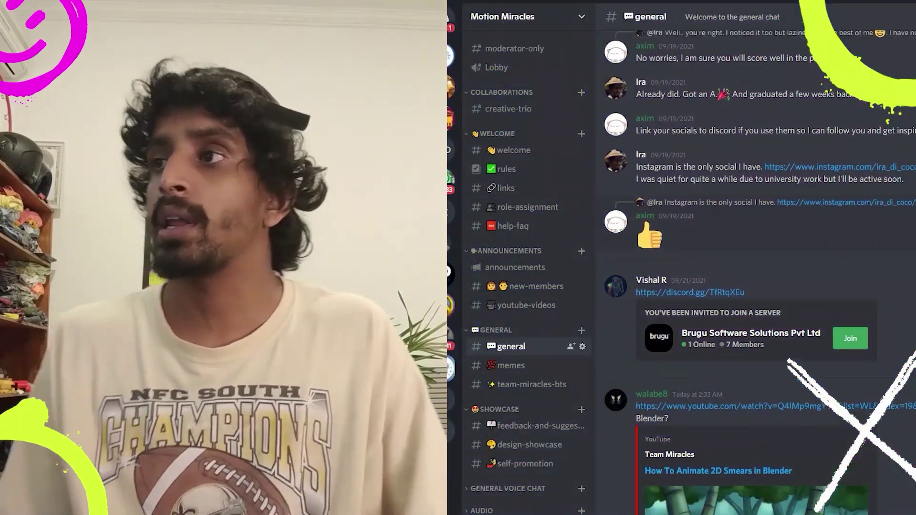
pyautogui.scroll(10, 753, 267)
pyautogui.scroll(15, 754, 267)
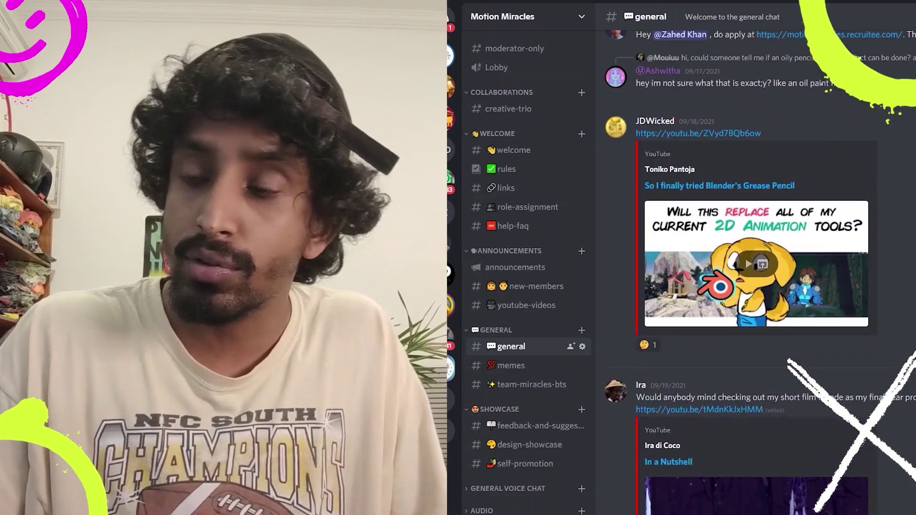